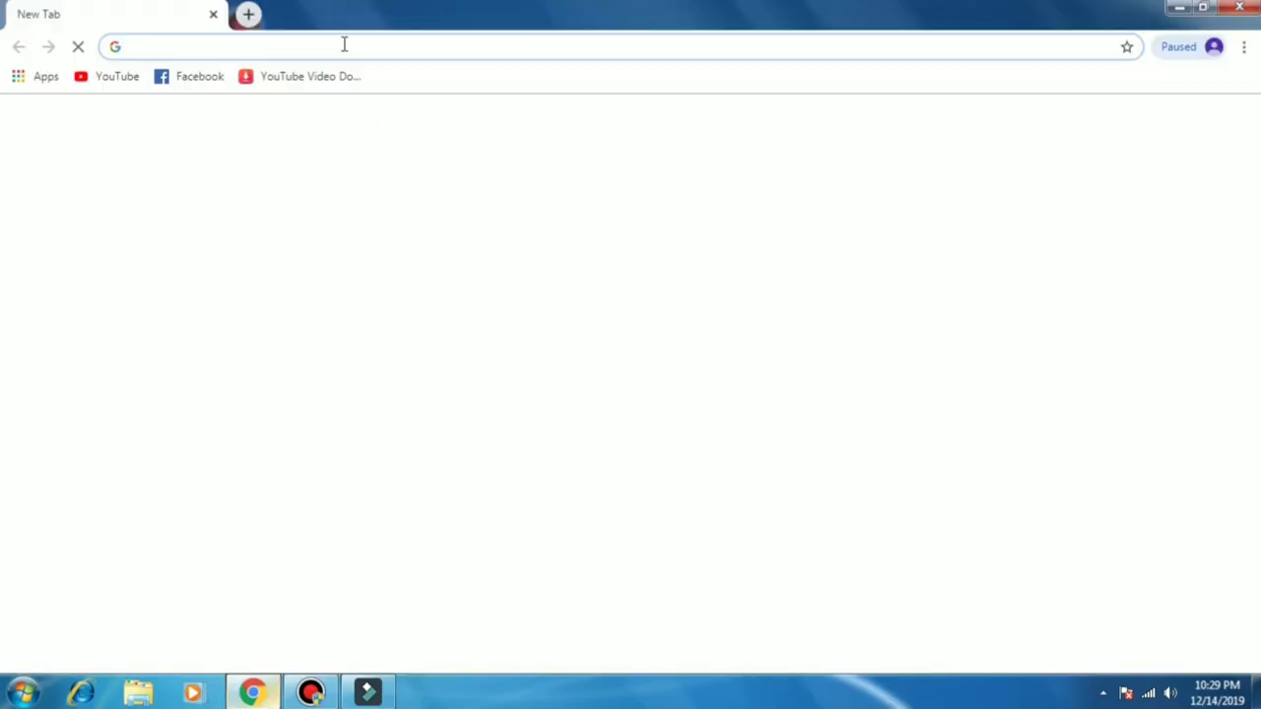
Step: Load the router login page at 192.168.0.1 in Chrome
click(344, 44)
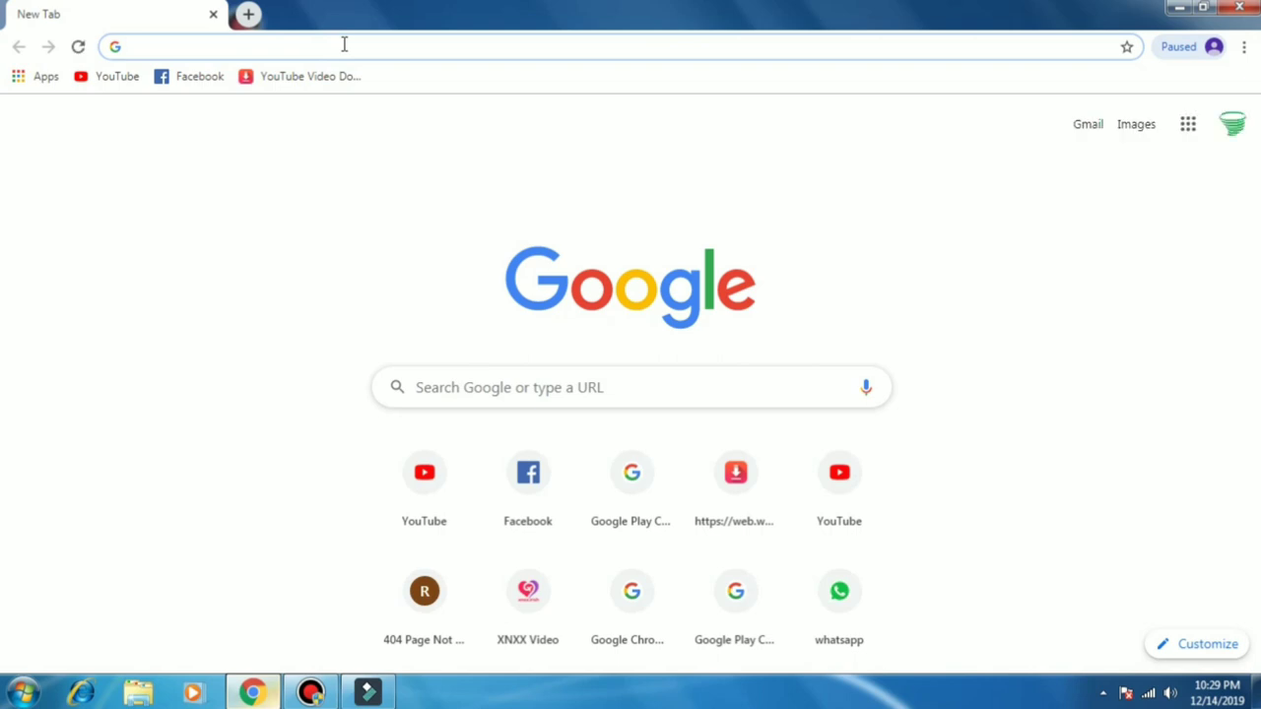
text(1)
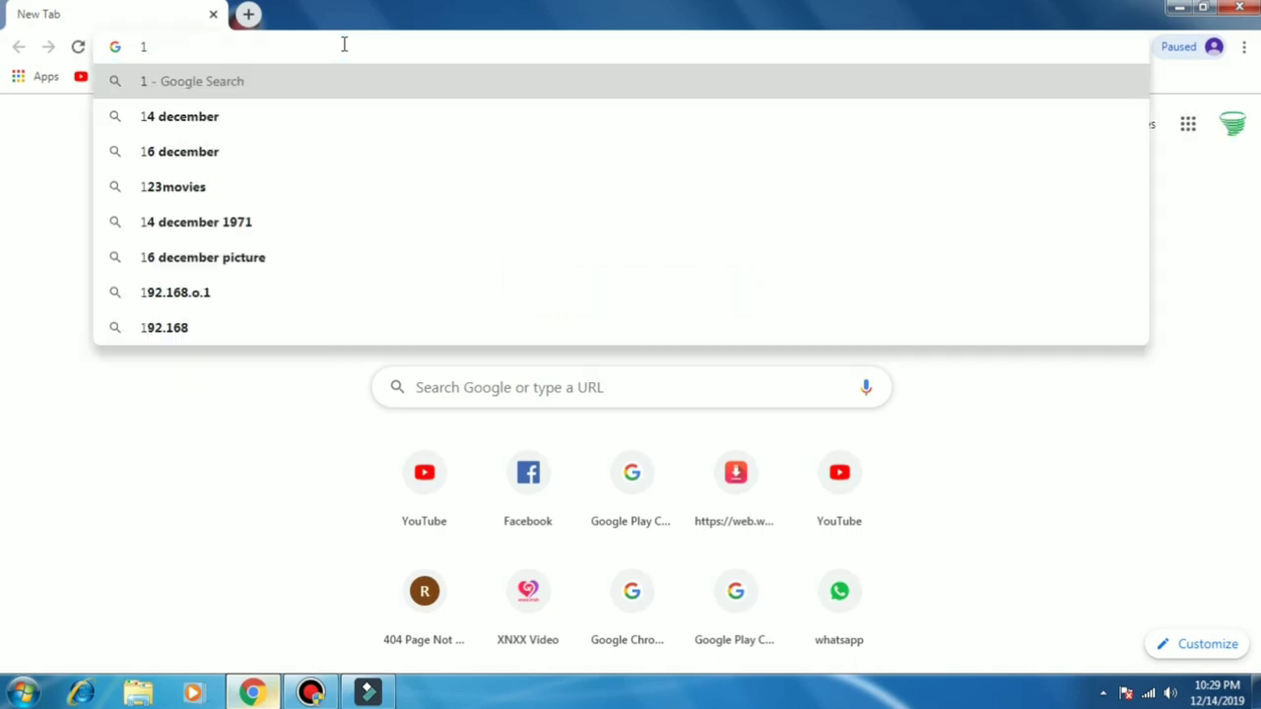
text(98)
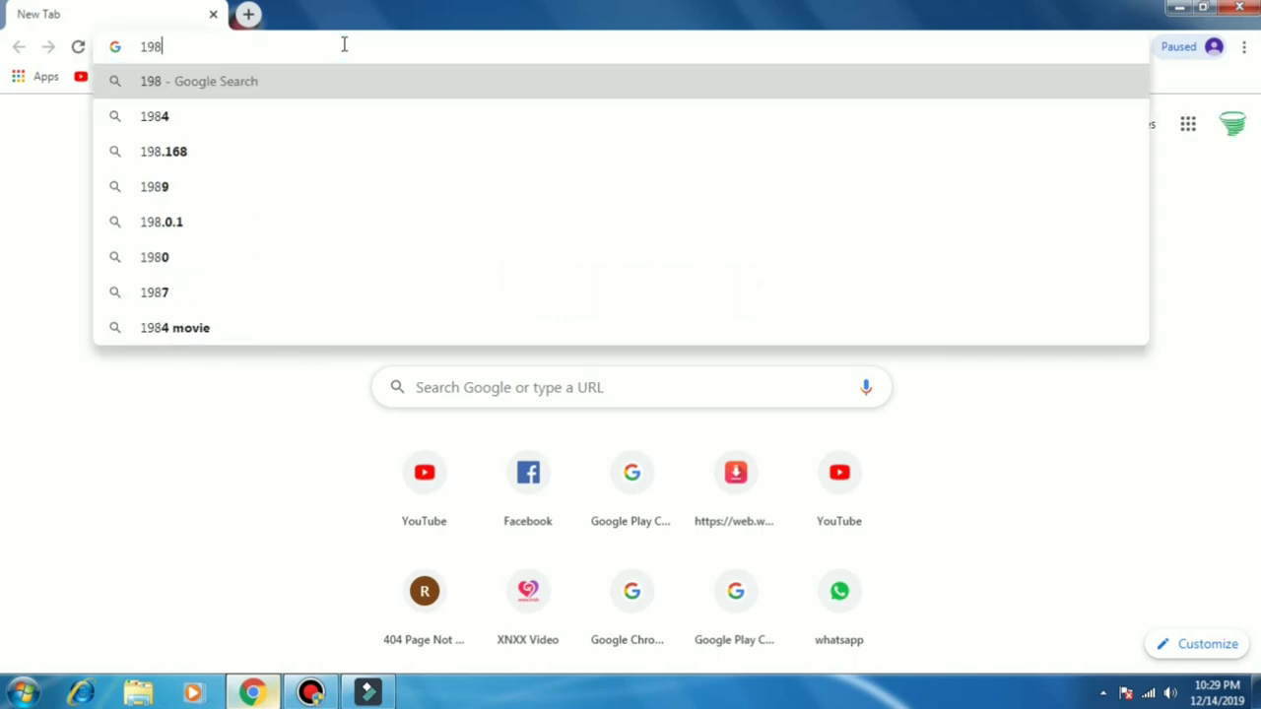
key(BackSpace)
text(2.)
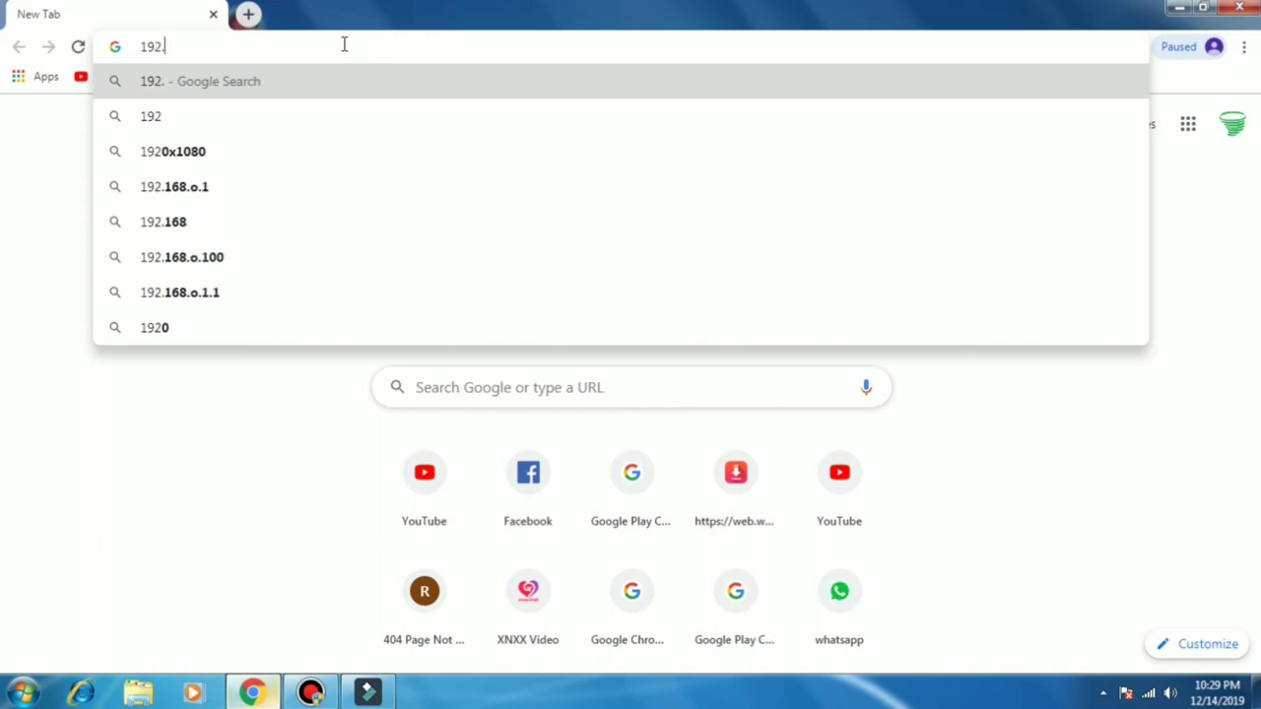
text(168)
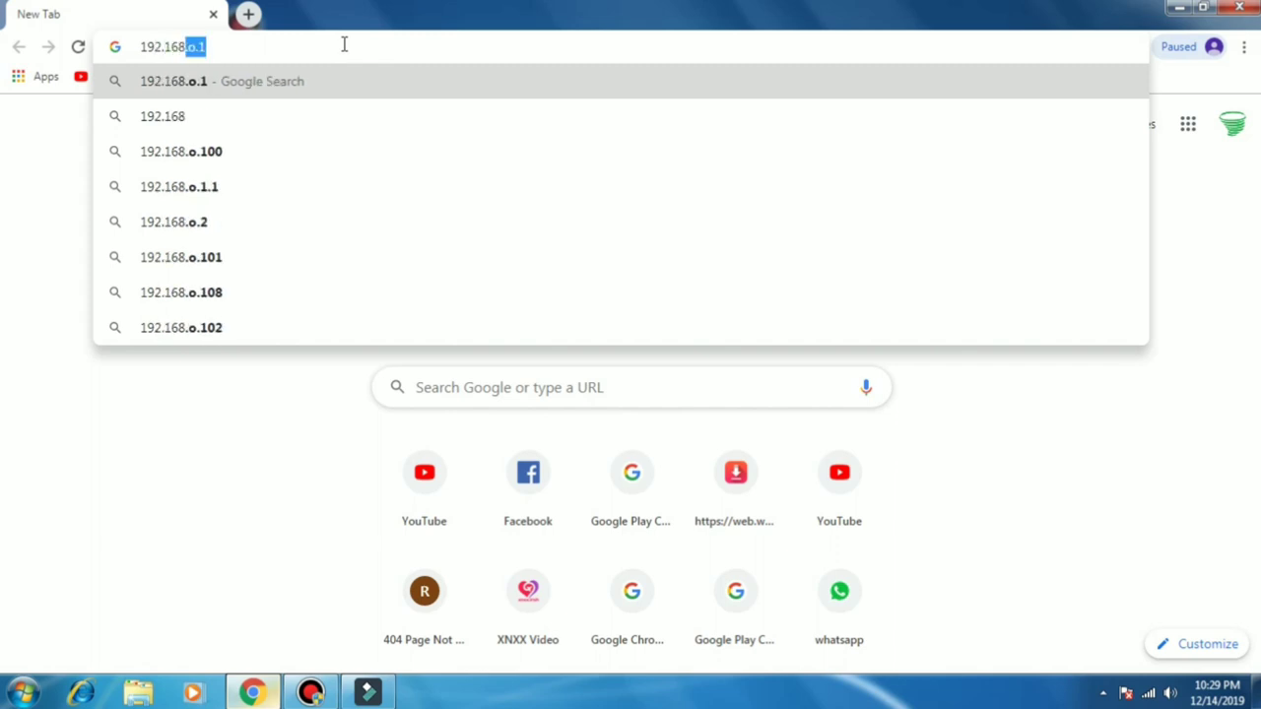
text(.0.1)
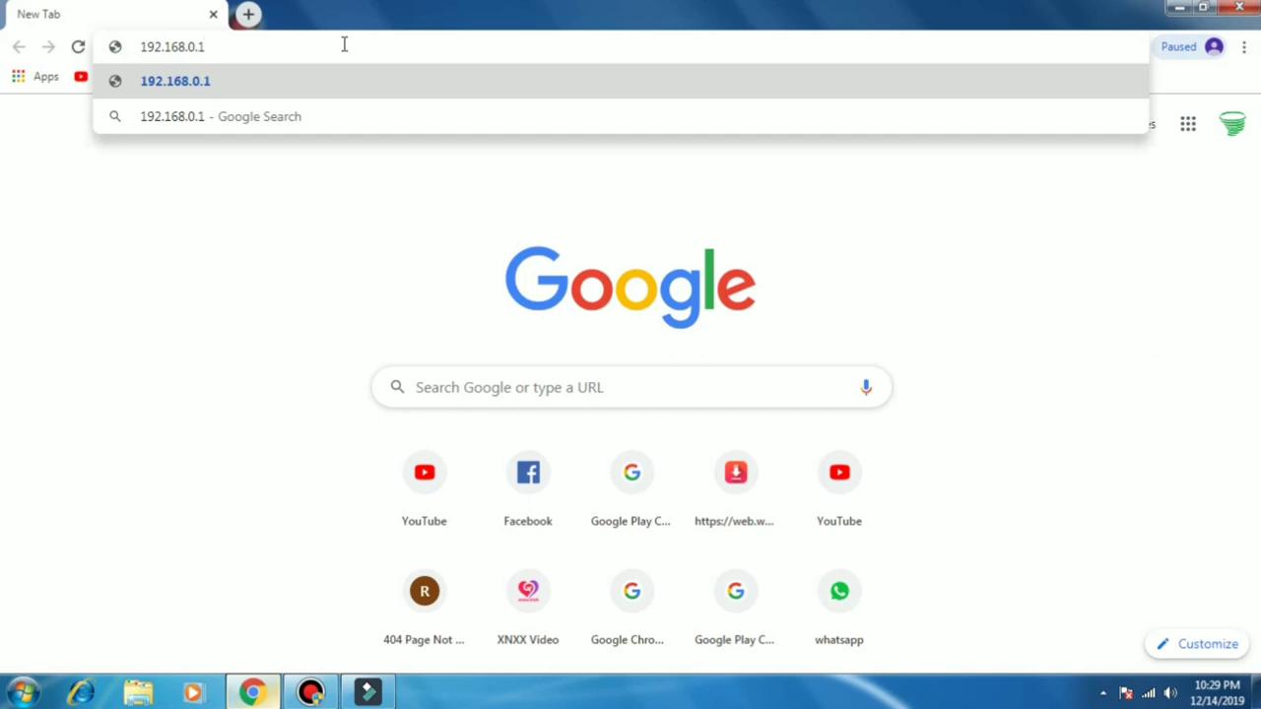
key(Return)
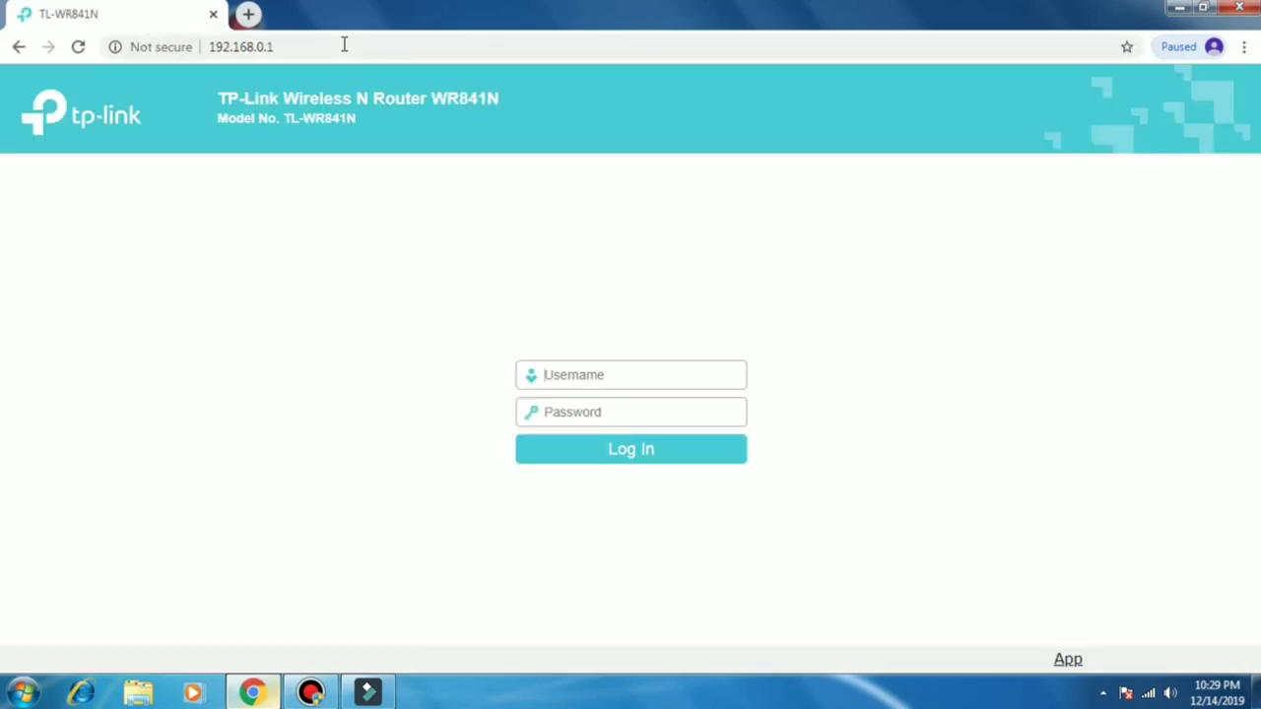
Step: Log in to the router with the administrator user name and password
text(admin)
key(Tab)
text(ad)
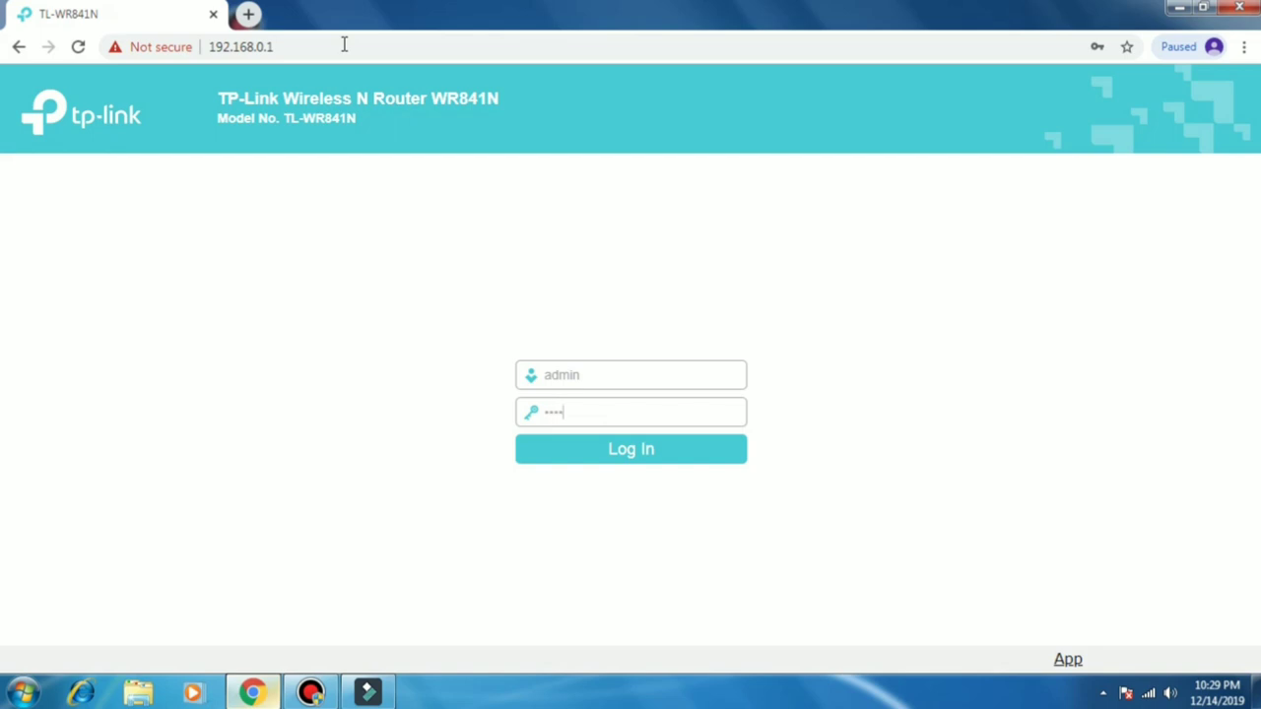
text(min)
key(Return)
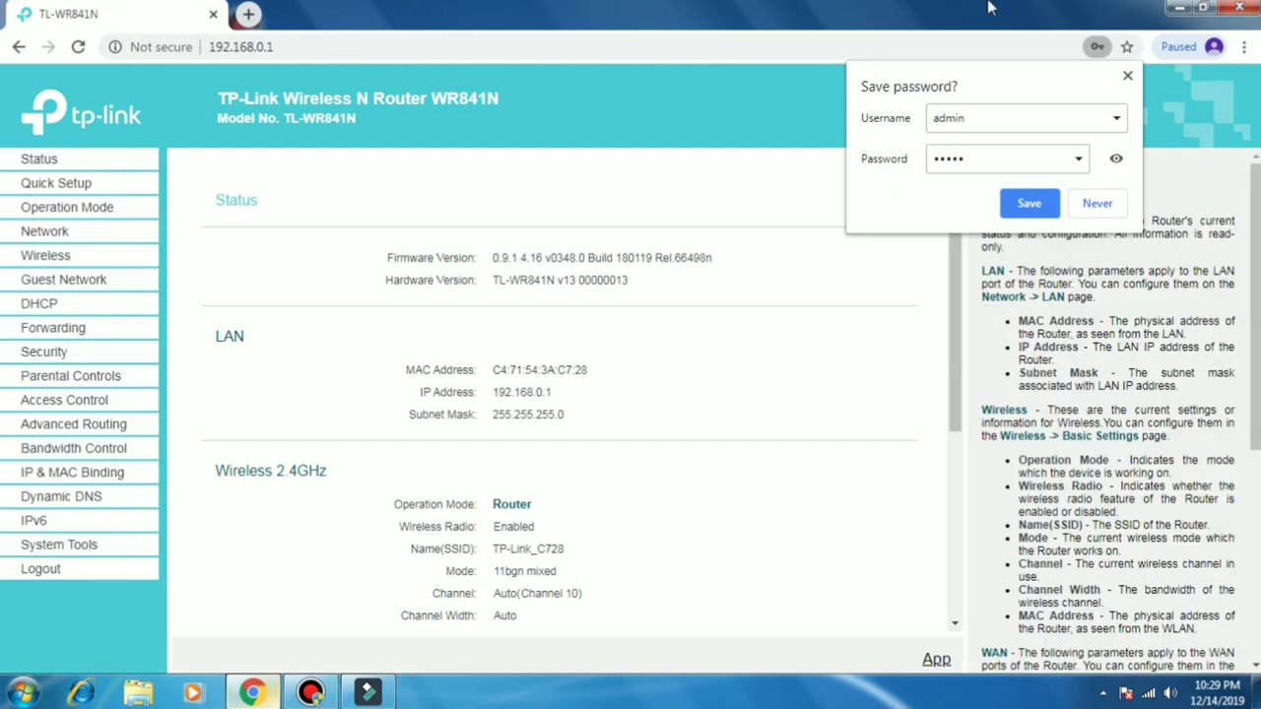
Step: Let Chrome save the router password and look over the Status page
click(1030, 204)
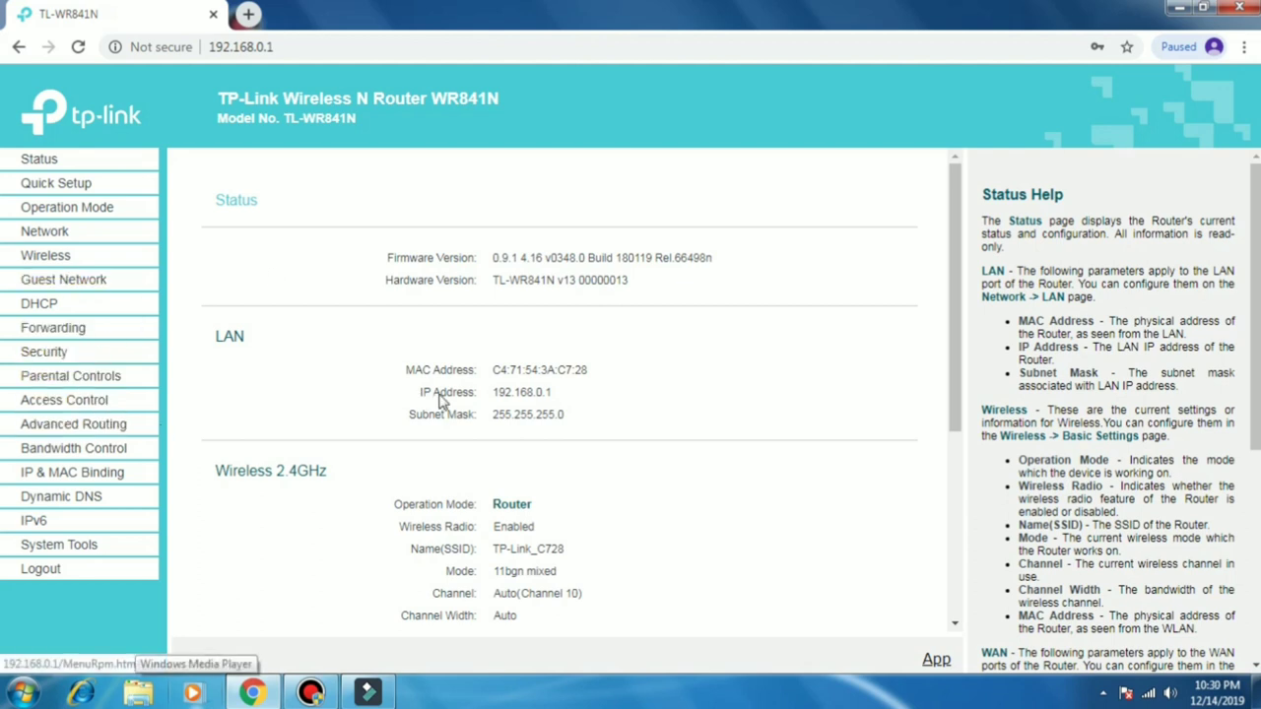
scroll(611, 399, down, 3)
scroll(627, 411, down, 1)
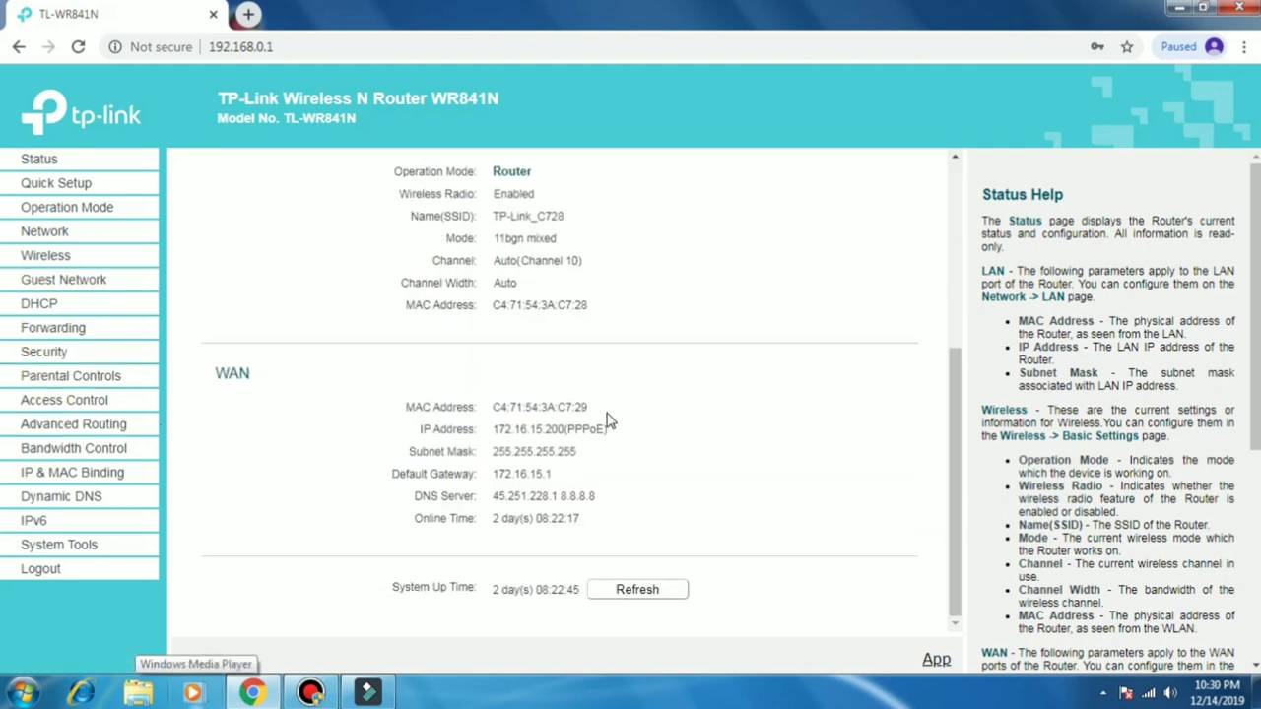
scroll(608, 421, up, 4)
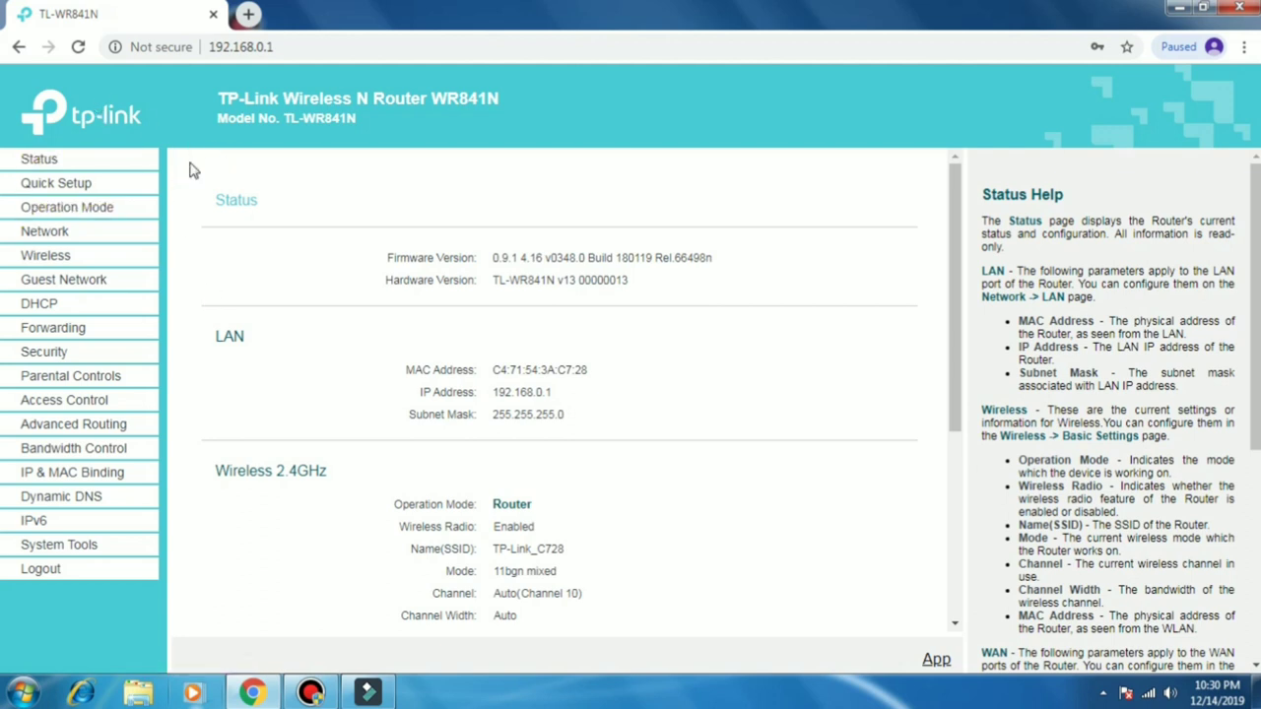
Step: Keep the WAN connection type as PPPoE and save the WAN settings
click(54, 234)
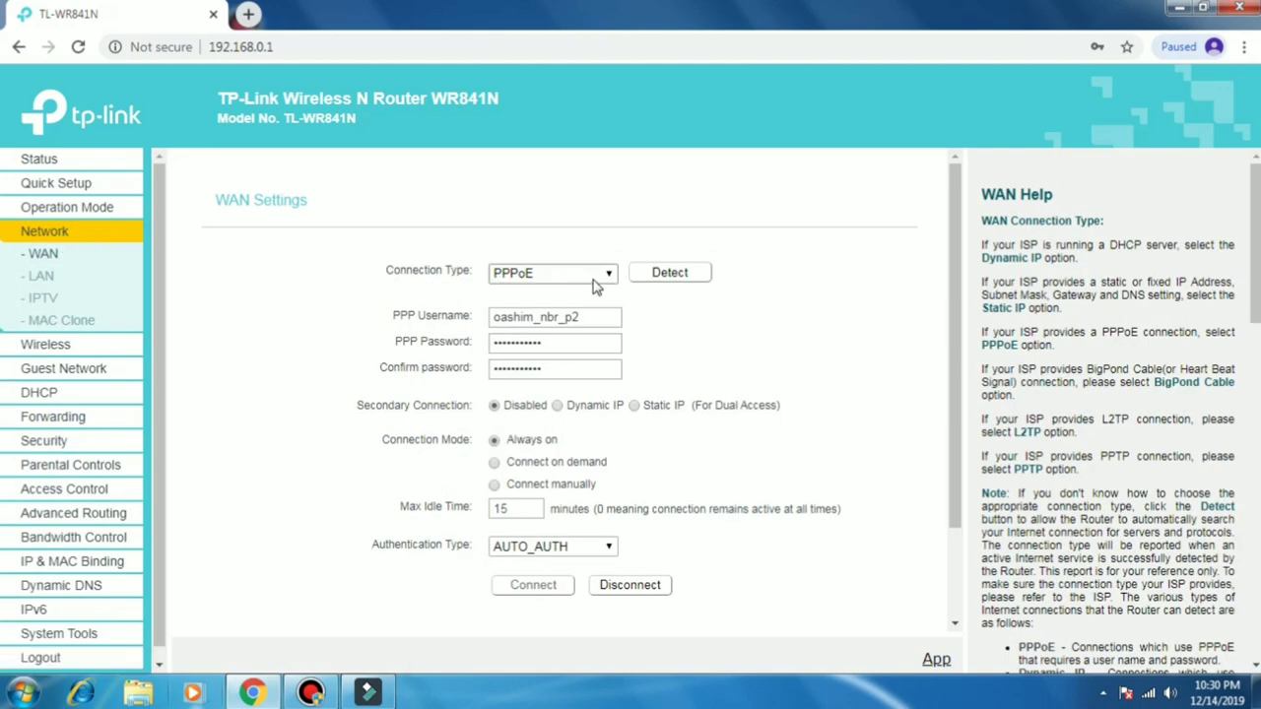
click(594, 278)
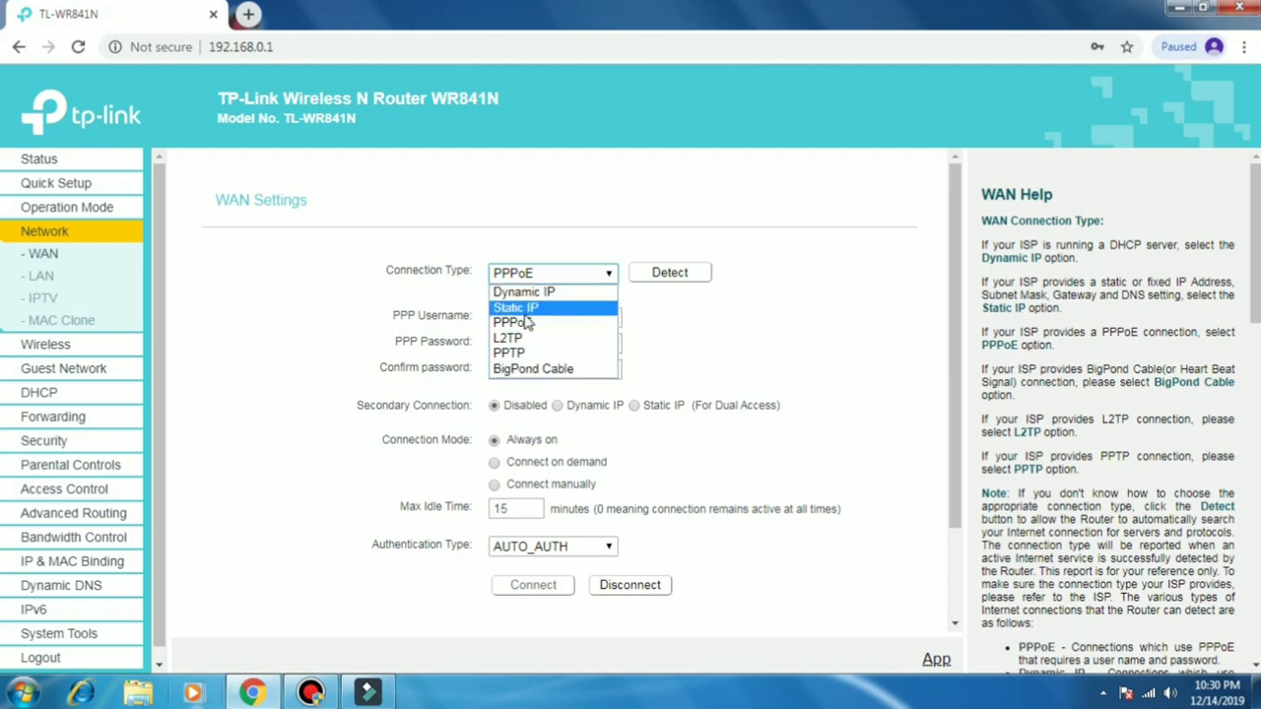
click(765, 331)
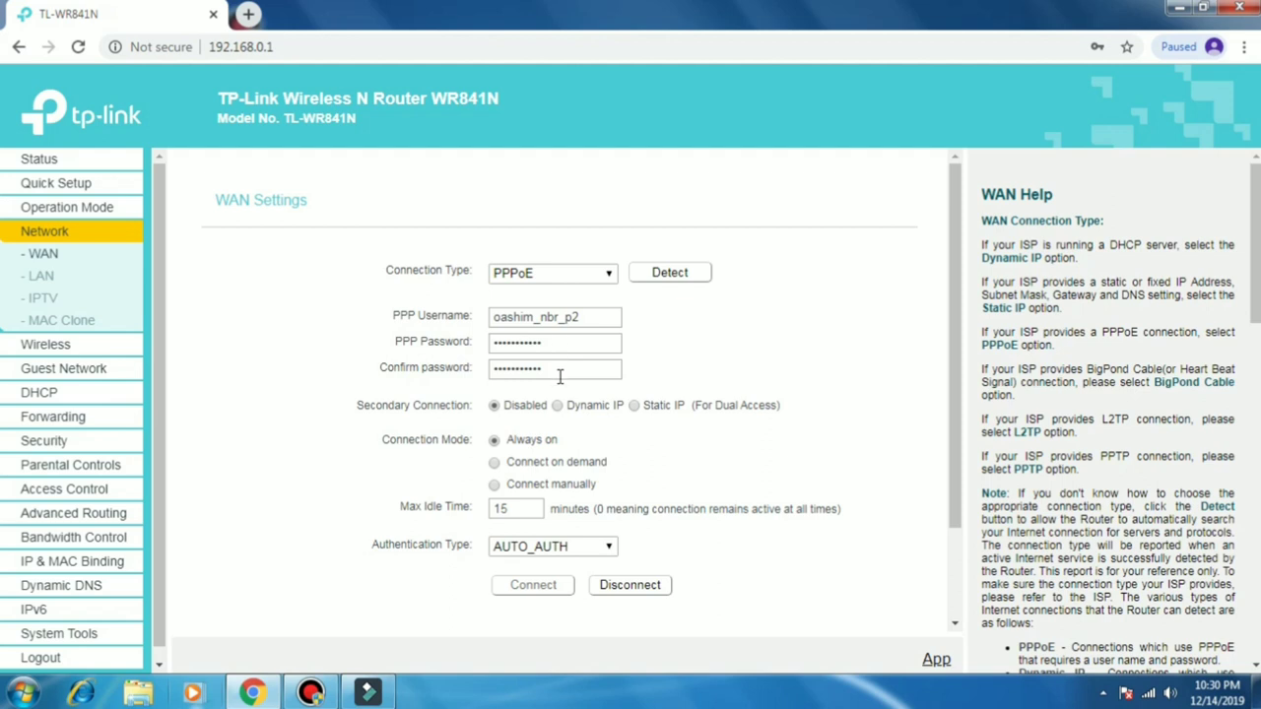
scroll(721, 411, down, 2)
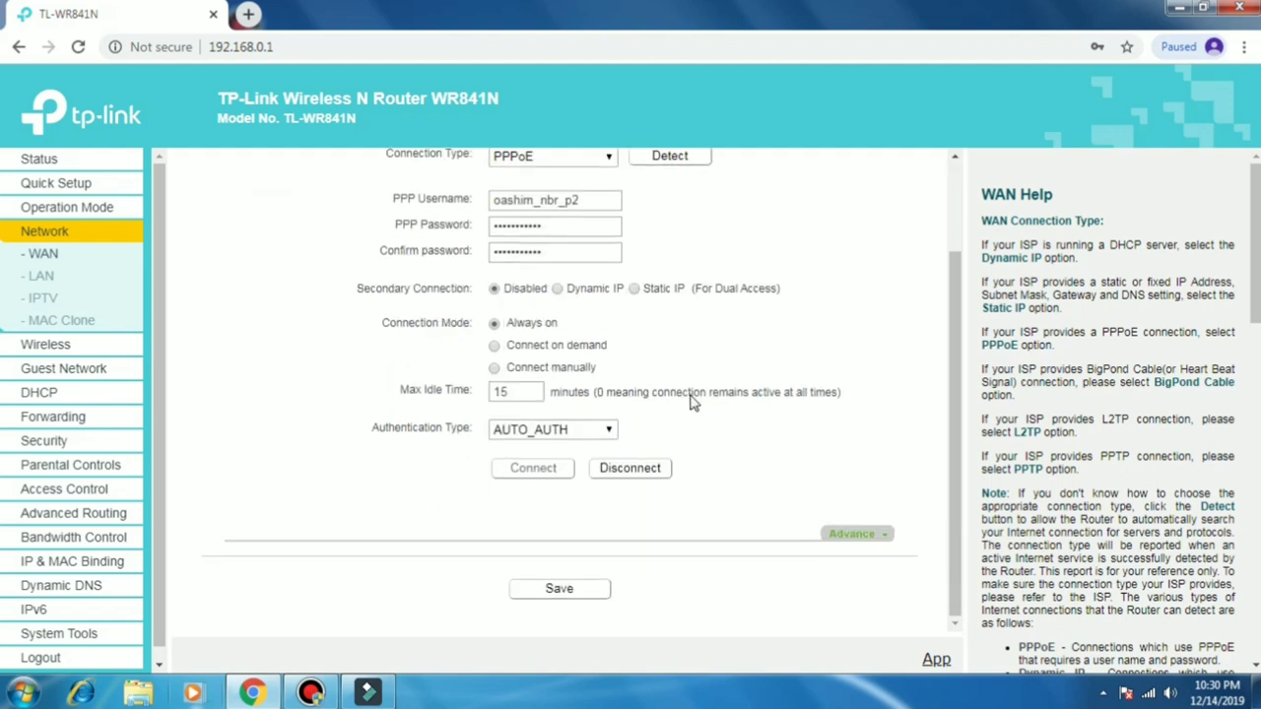
click(560, 592)
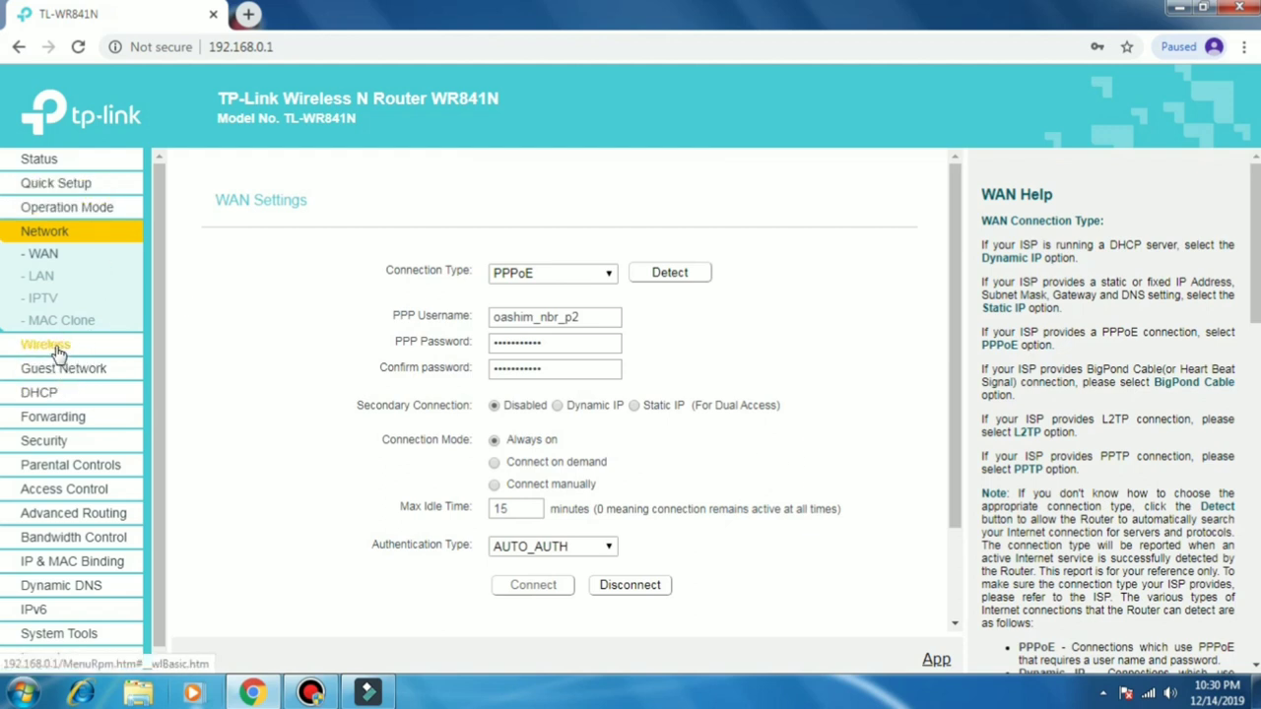
Step: On Wireless Settings, empty the network name field that held TP-Link_C728
click(45, 345)
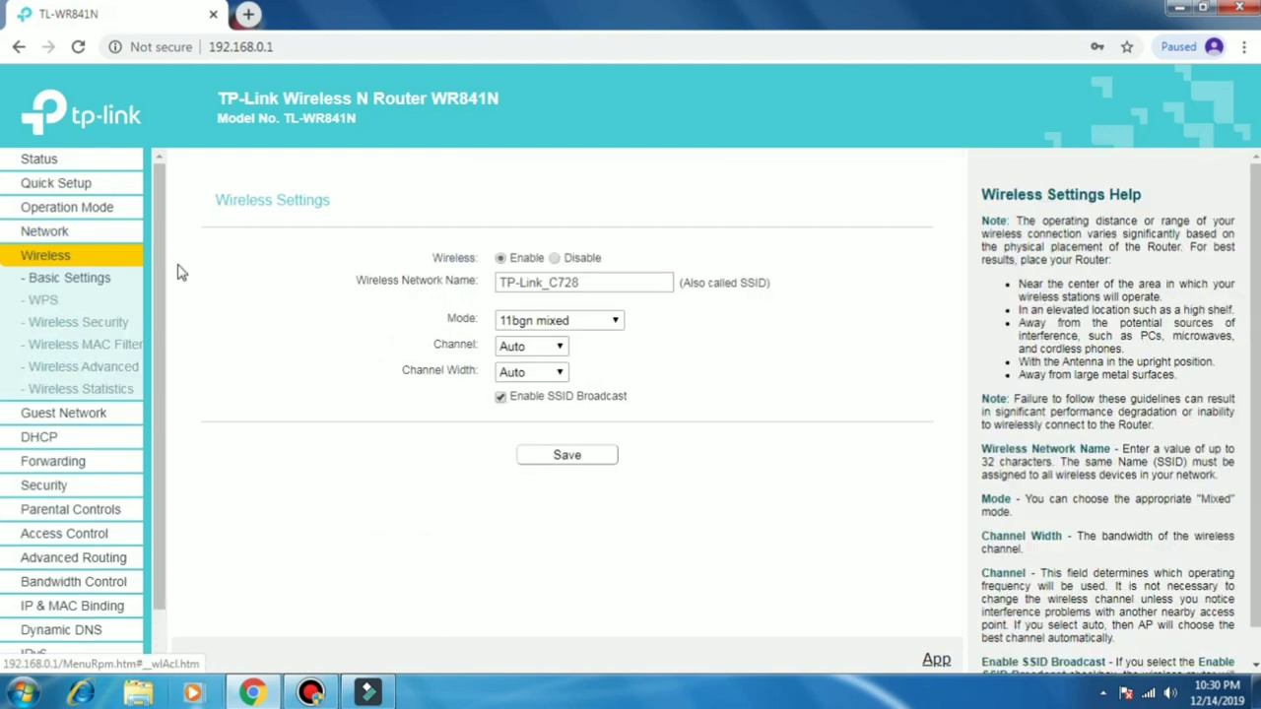
click(607, 278)
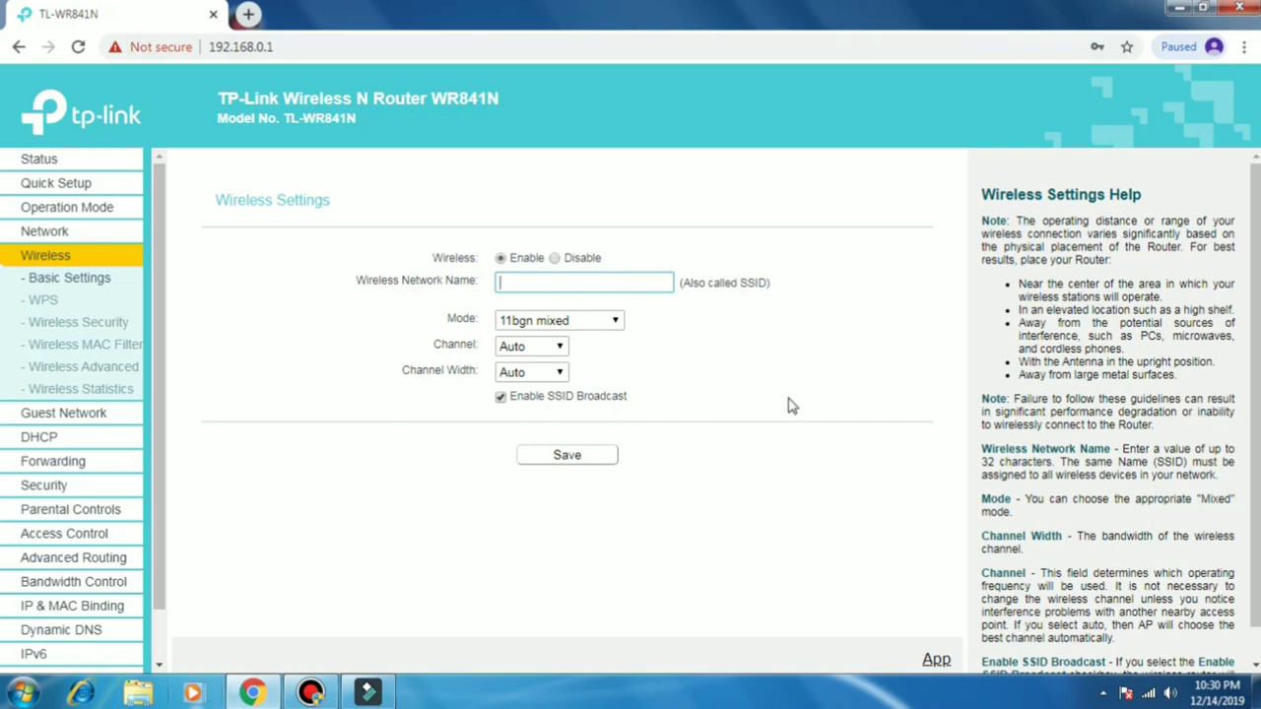
click(586, 281)
click(782, 396)
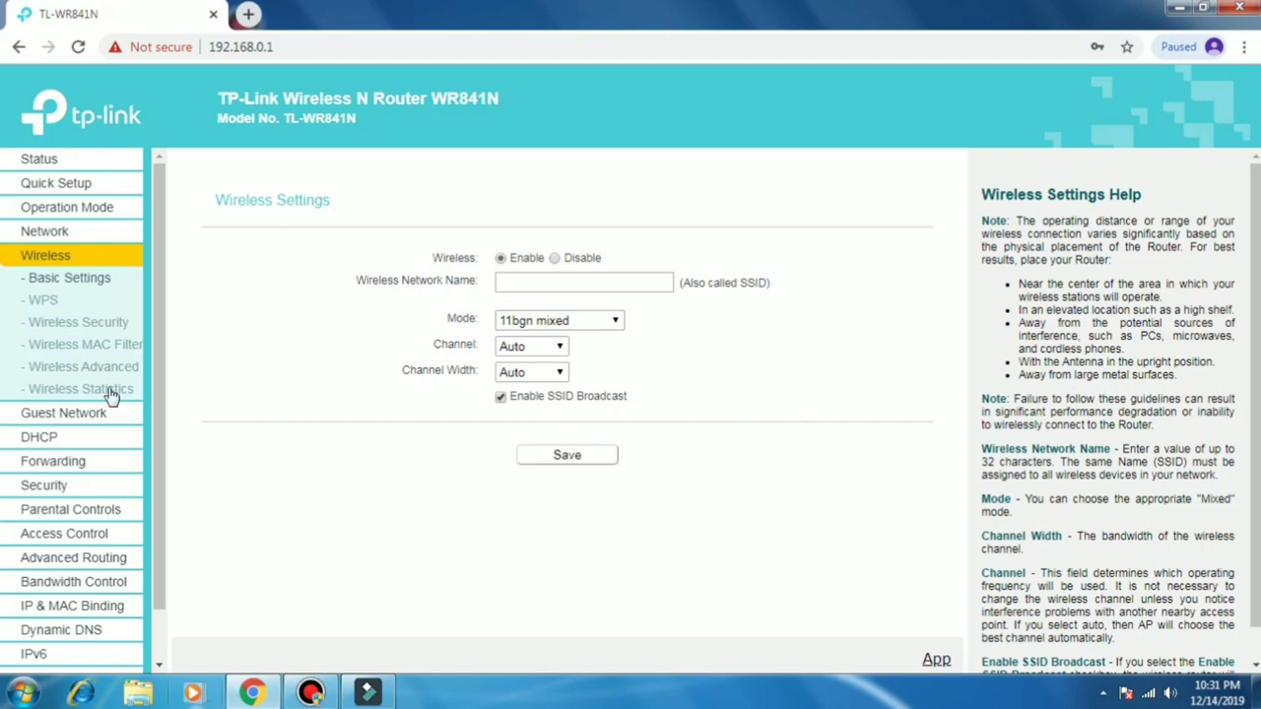
Step: Set Wireless Security to WPA2-PSK with AES encryption and enter a wireless password
click(71, 323)
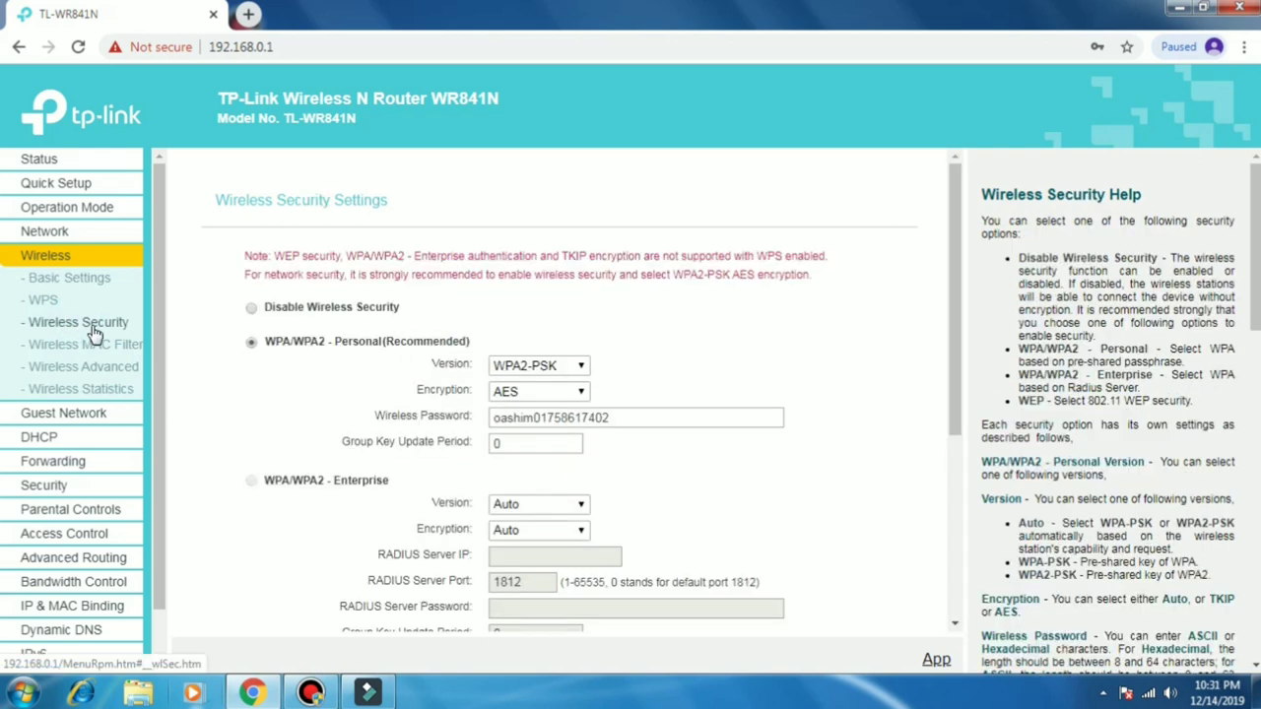
scroll(642, 361, down, 1)
click(631, 324)
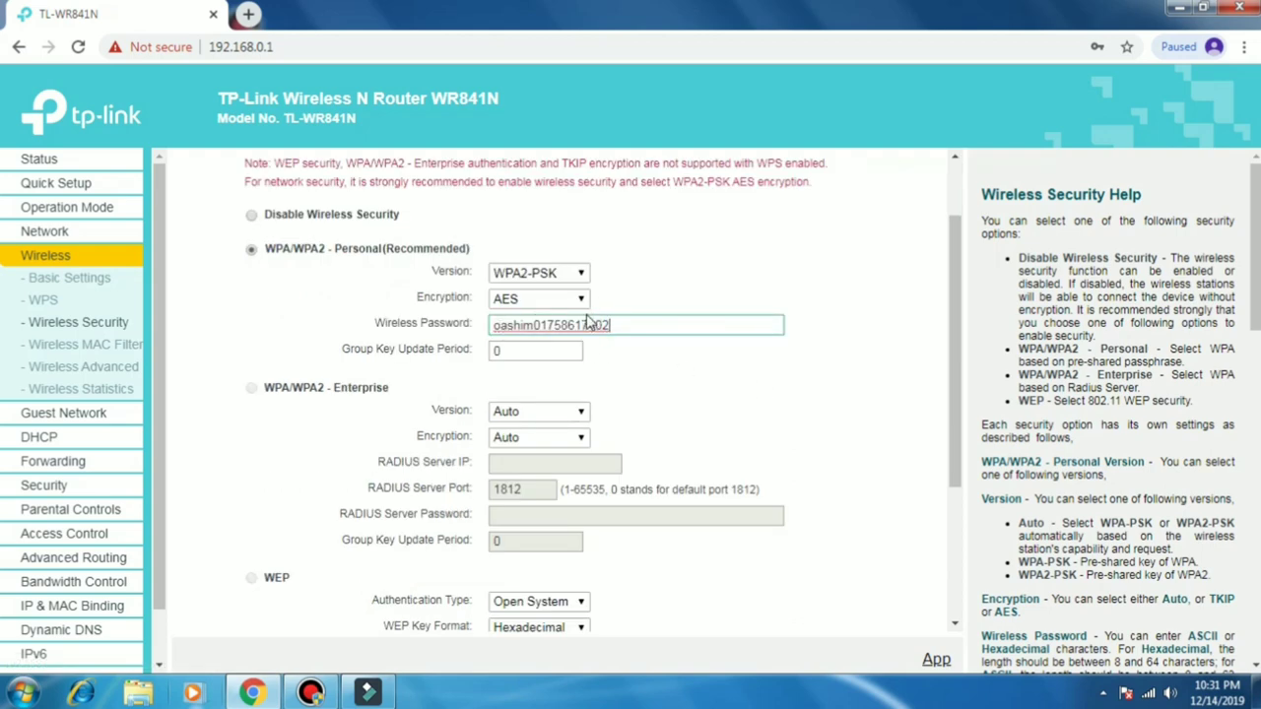
scroll(640, 364, down, 2)
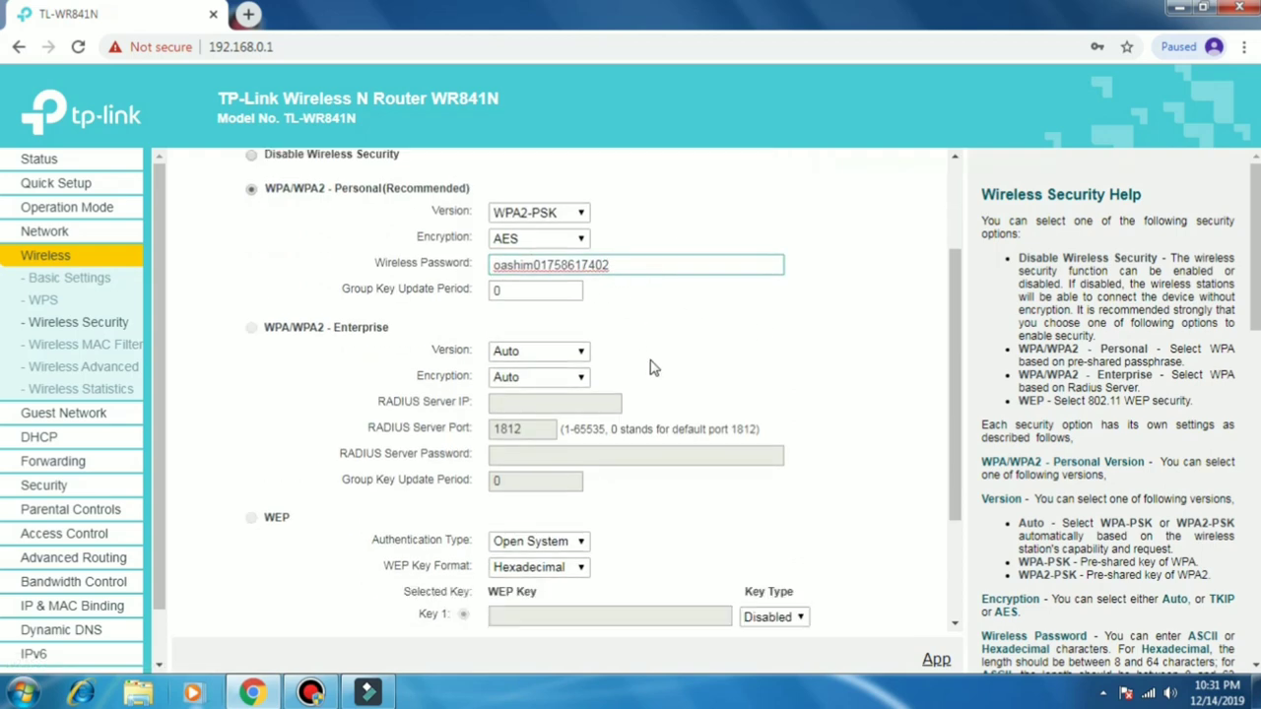
scroll(652, 389, up, 3)
scroll(641, 453, down, 3)
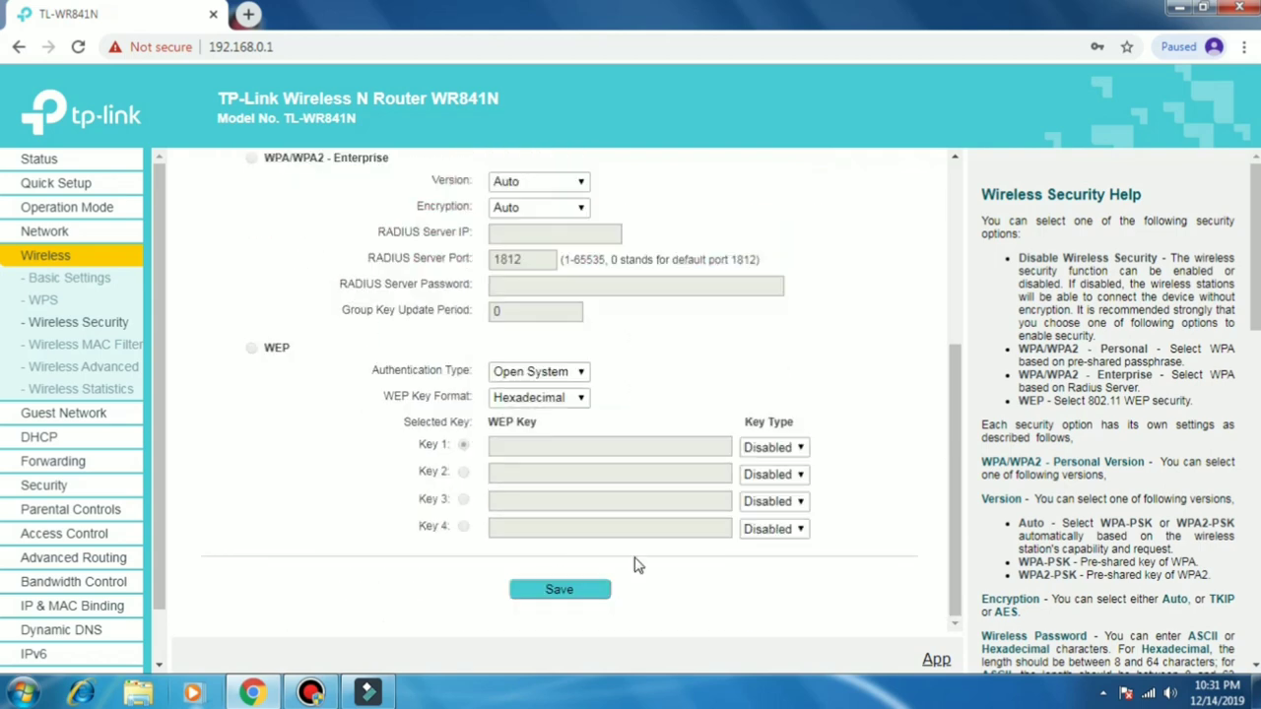
scroll(667, 444, up, 3)
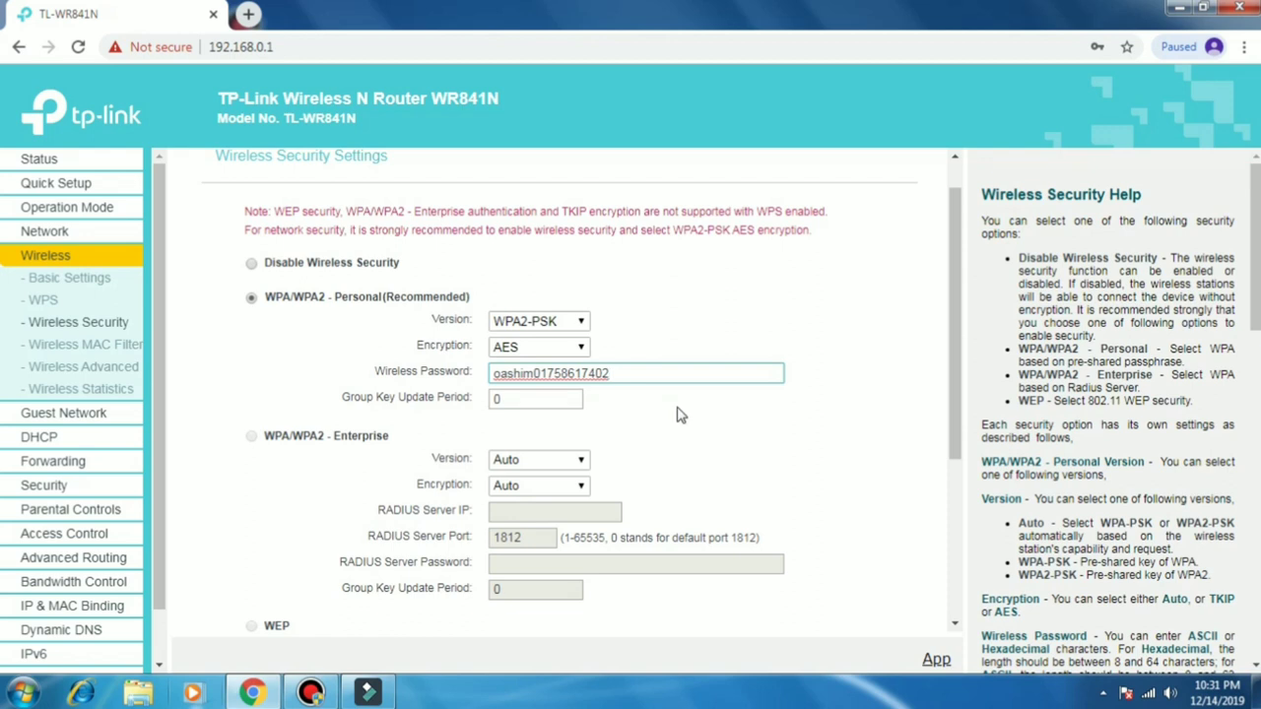
scroll(627, 375, down, 1)
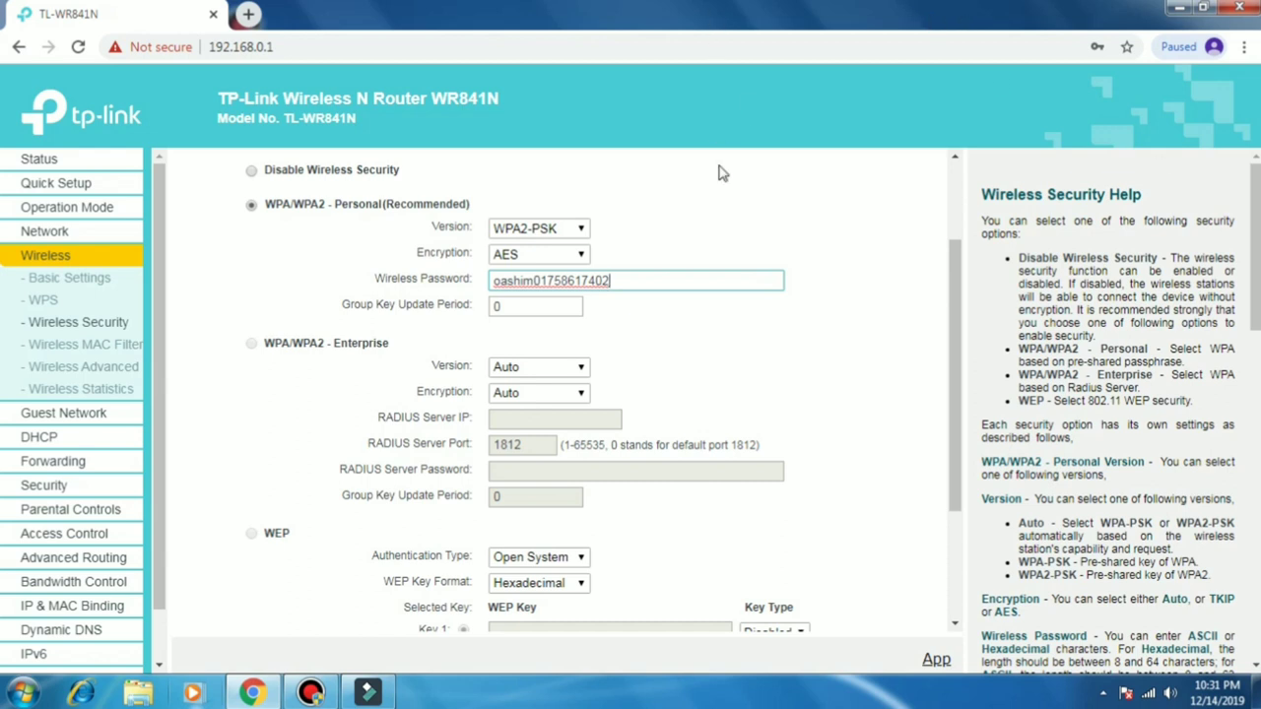
click(688, 344)
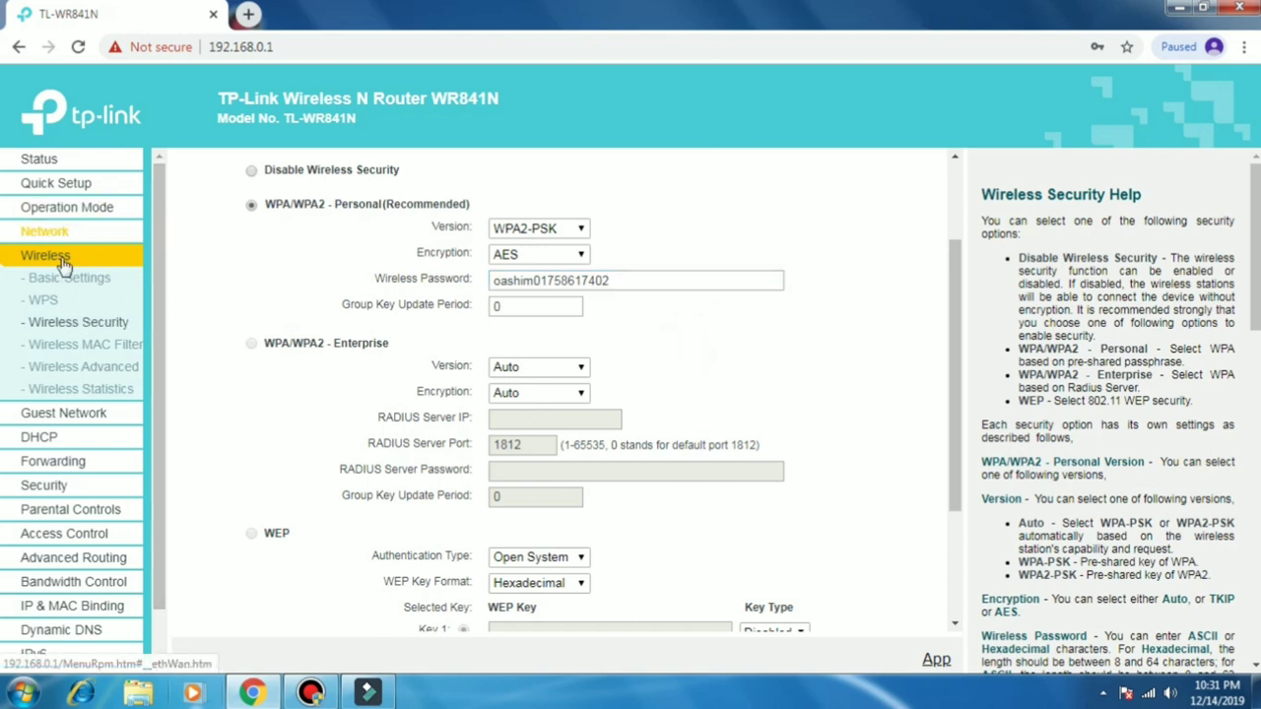
scroll(89, 412, down, 1)
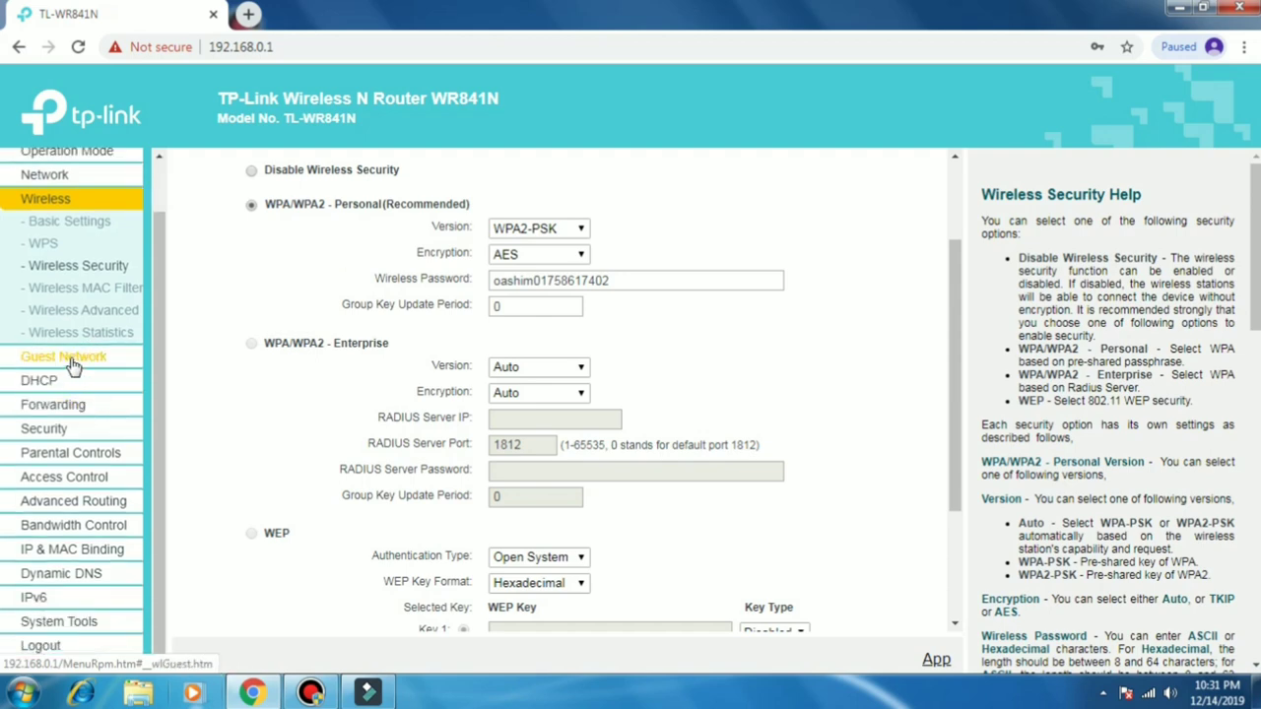
Step: Enable the guest network and clear its default network name
click(85, 356)
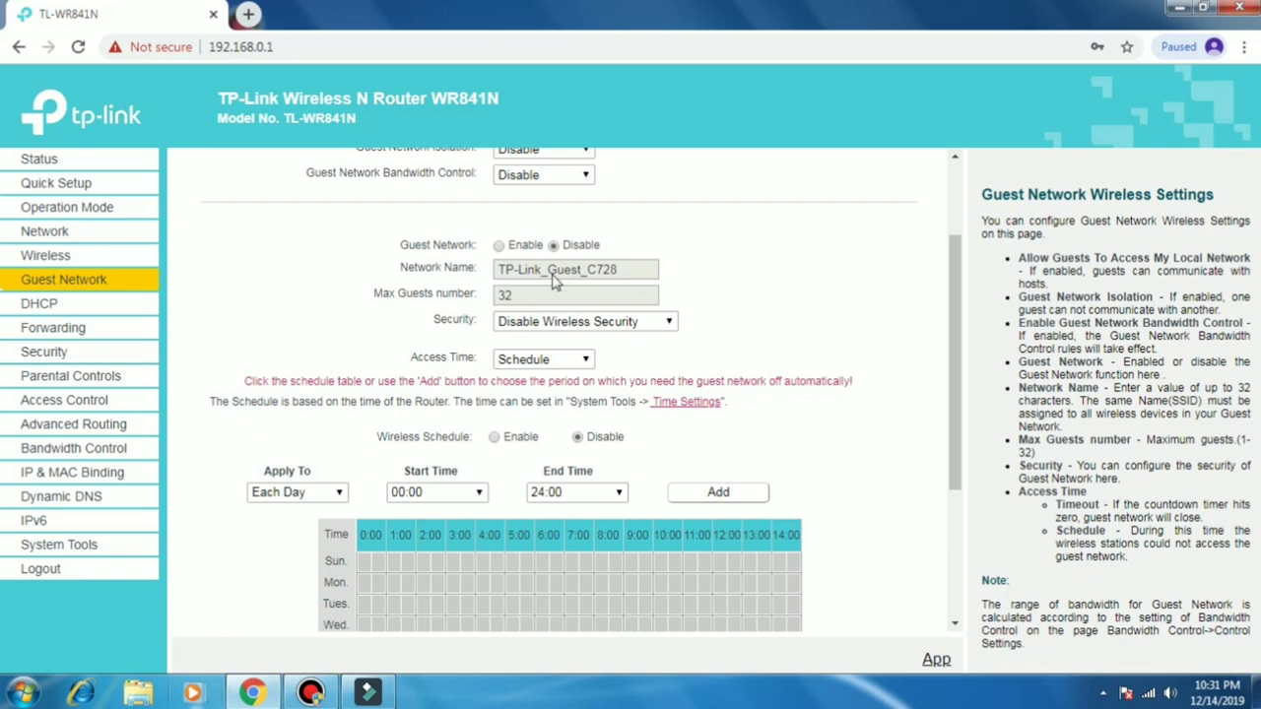
click(499, 245)
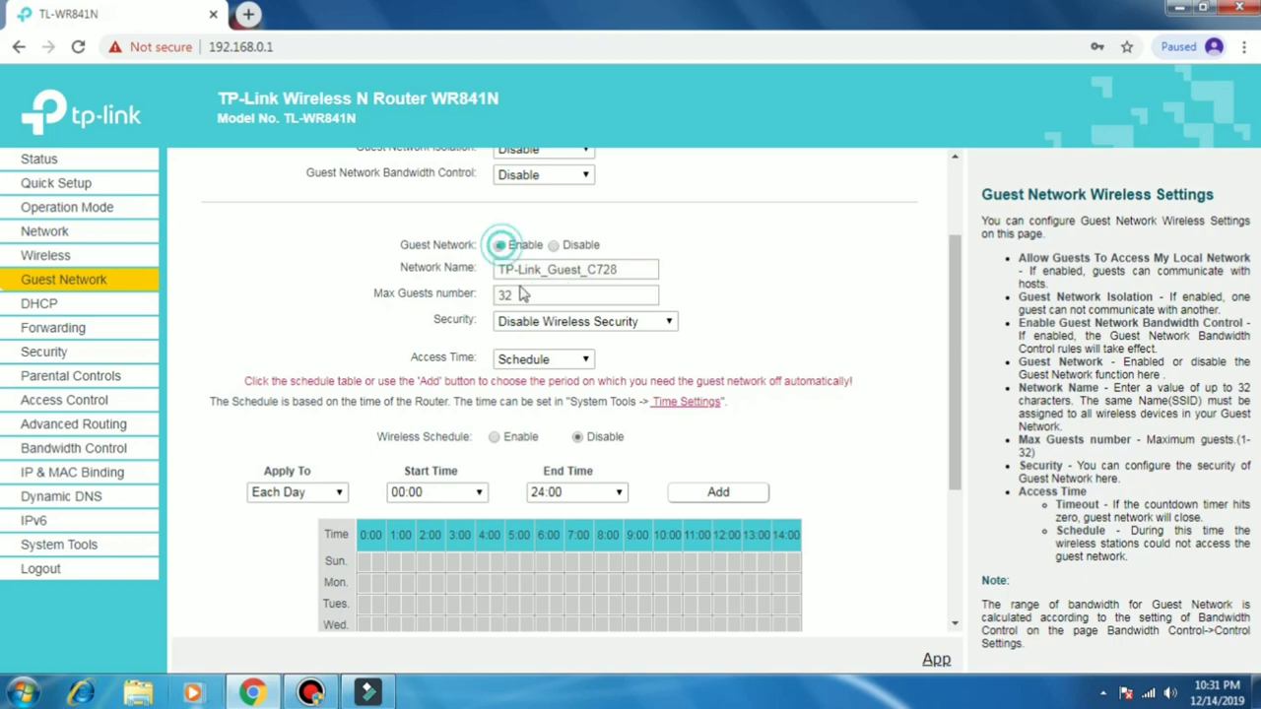
triple_click(621, 266)
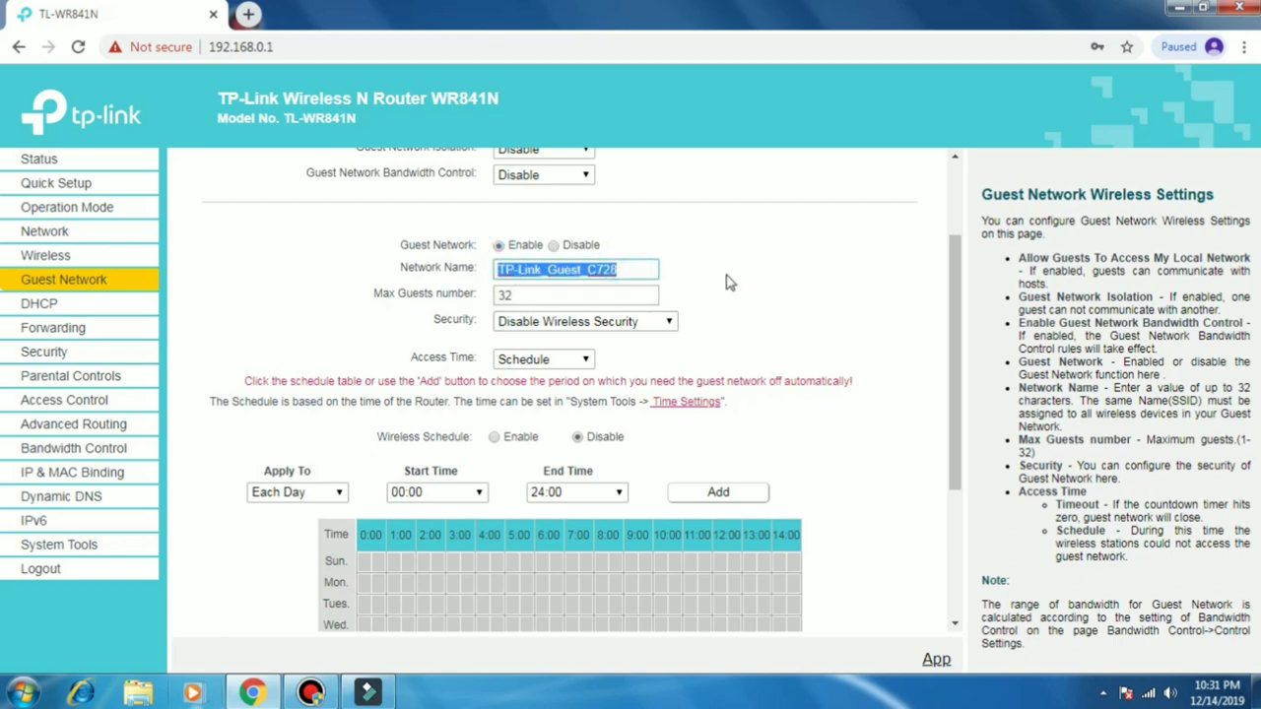
key(BackSpace)
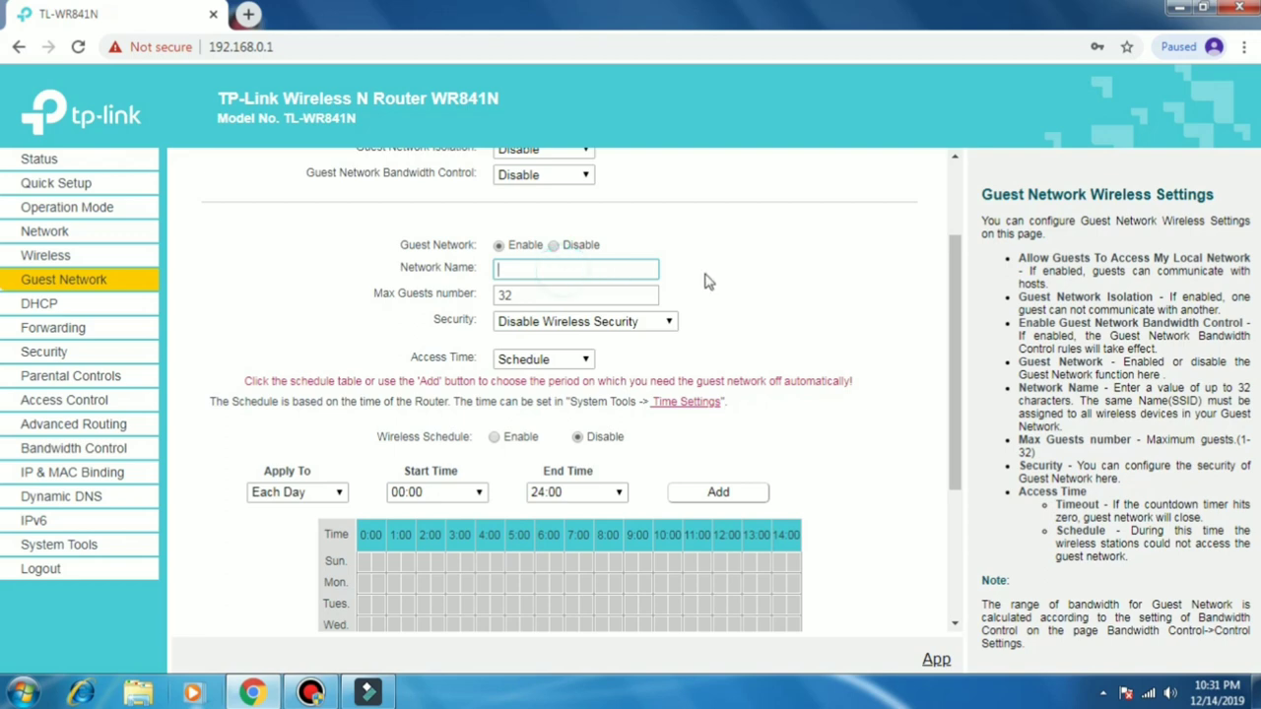
Step: Set the guest network security to WPA/WPA2 - Personal and start its wireless password
click(638, 322)
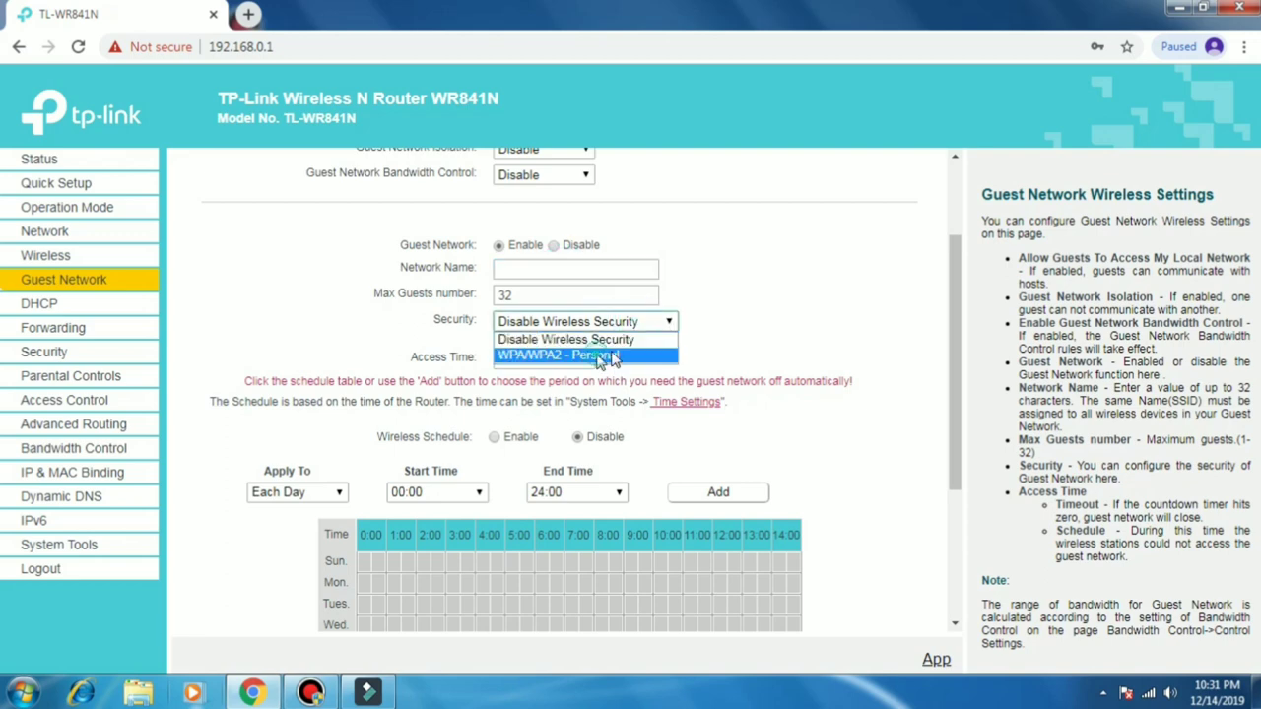
click(599, 358)
click(520, 401)
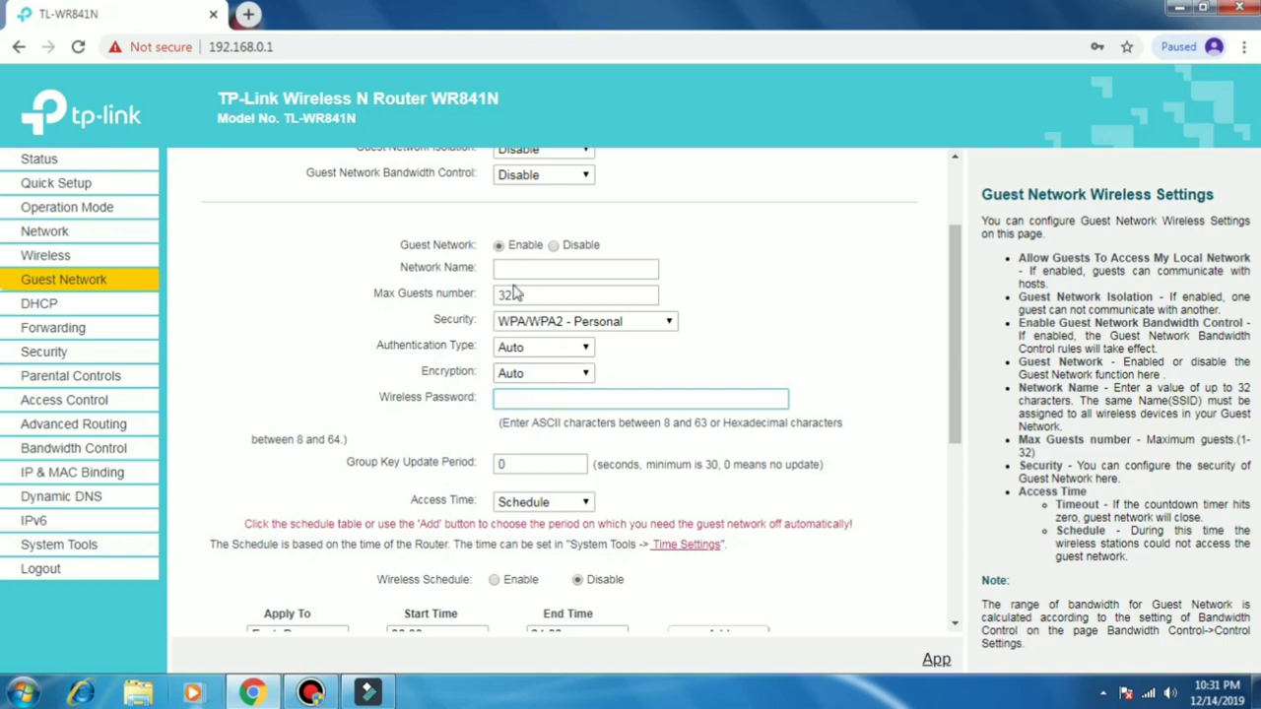
scroll(543, 414, up, 2)
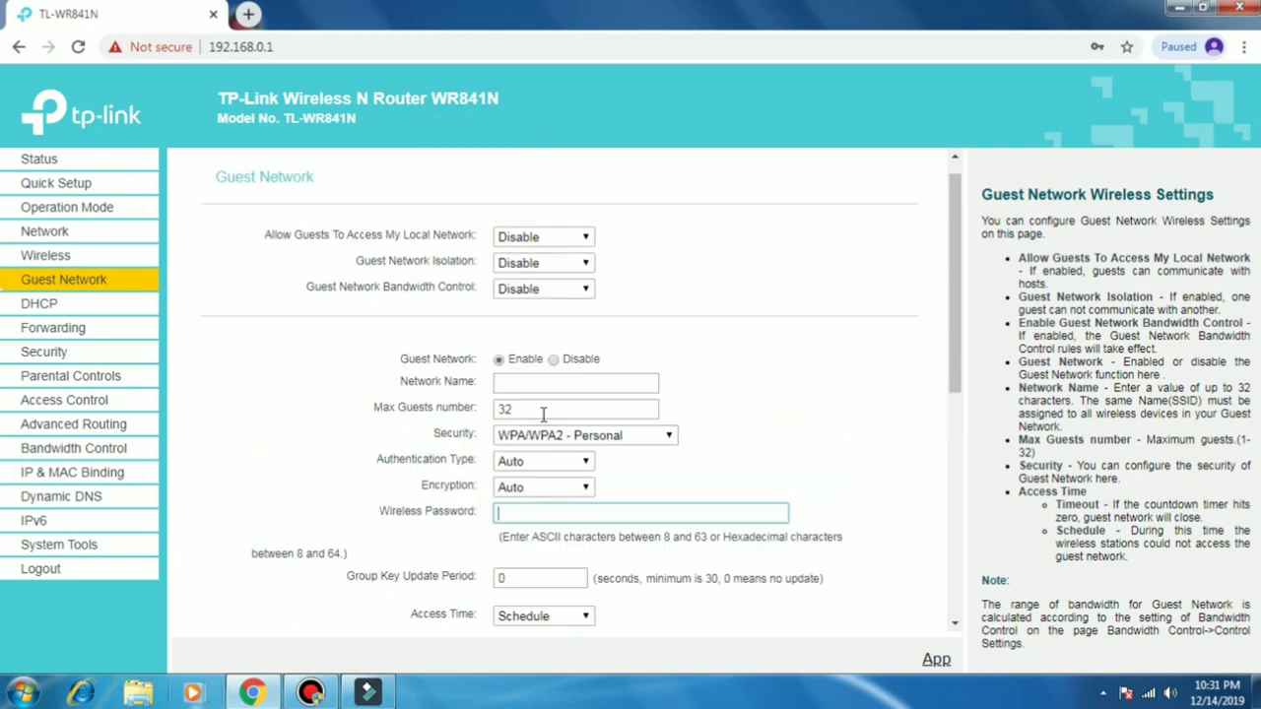
scroll(543, 413, down, 6)
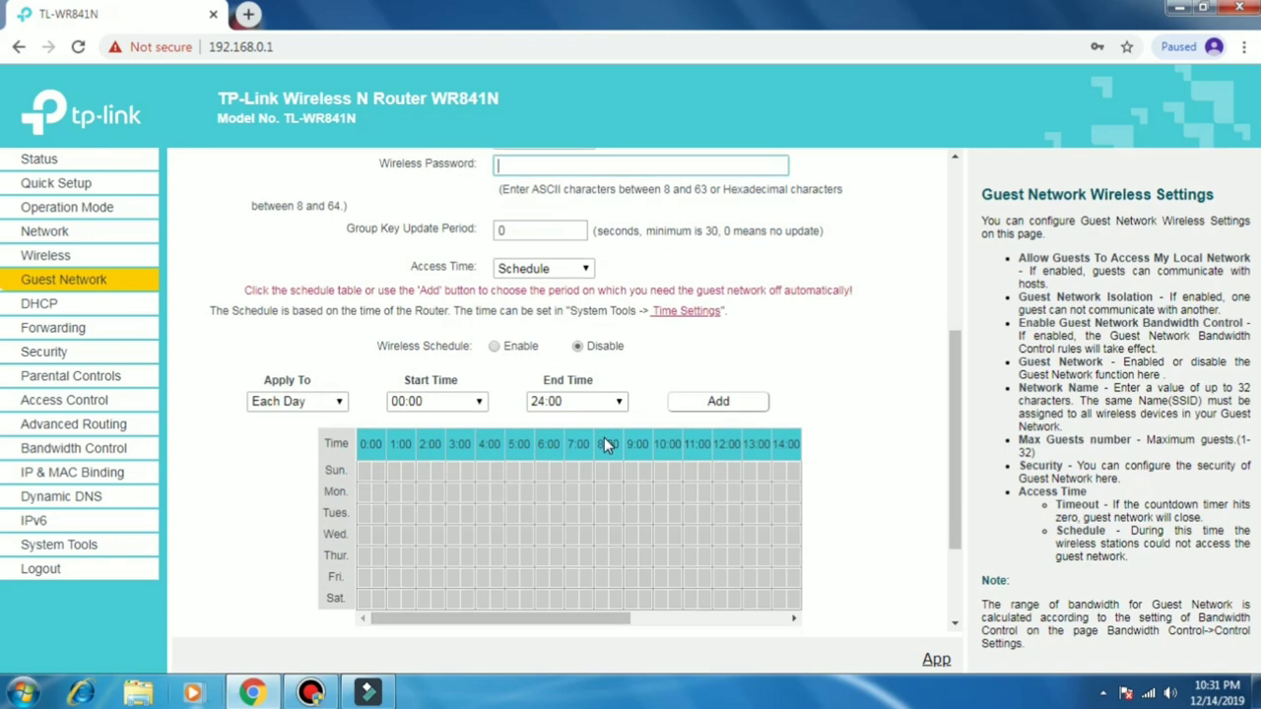
scroll(604, 440, down, 3)
scroll(604, 436, up, 8)
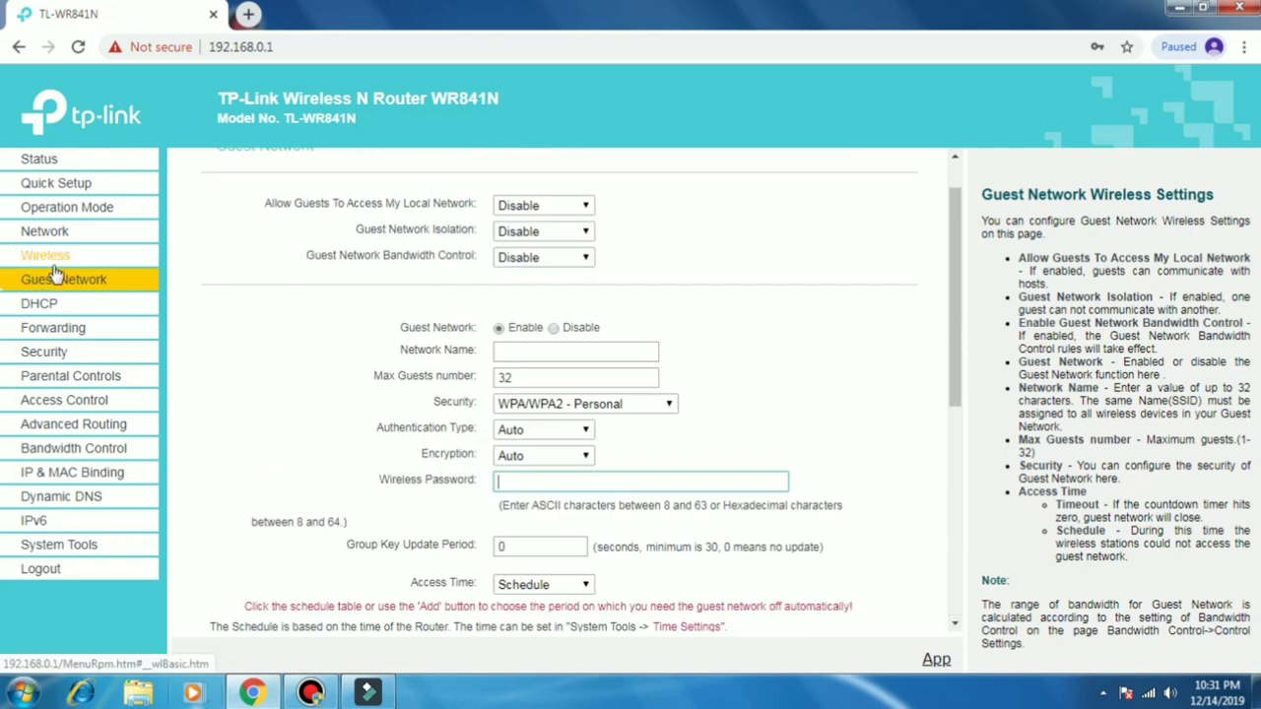
Step: Review the DHCP Clients List and the Access Control rules
click(63, 309)
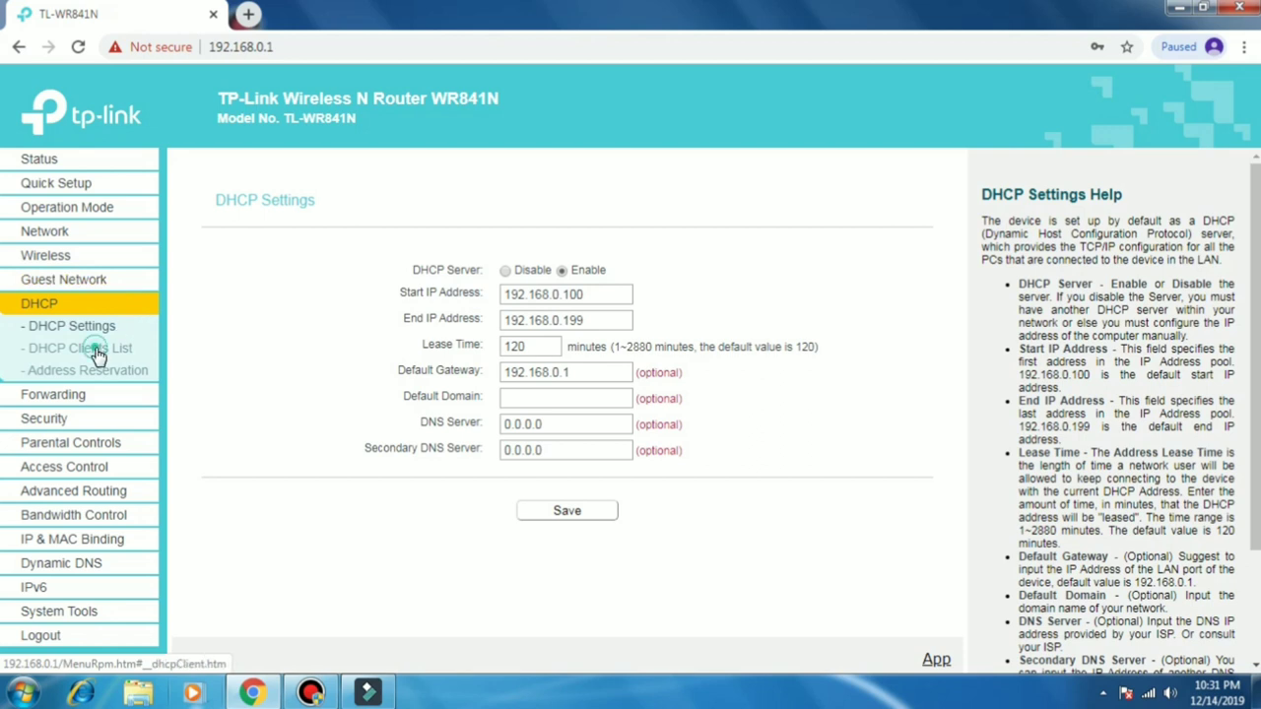
click(99, 351)
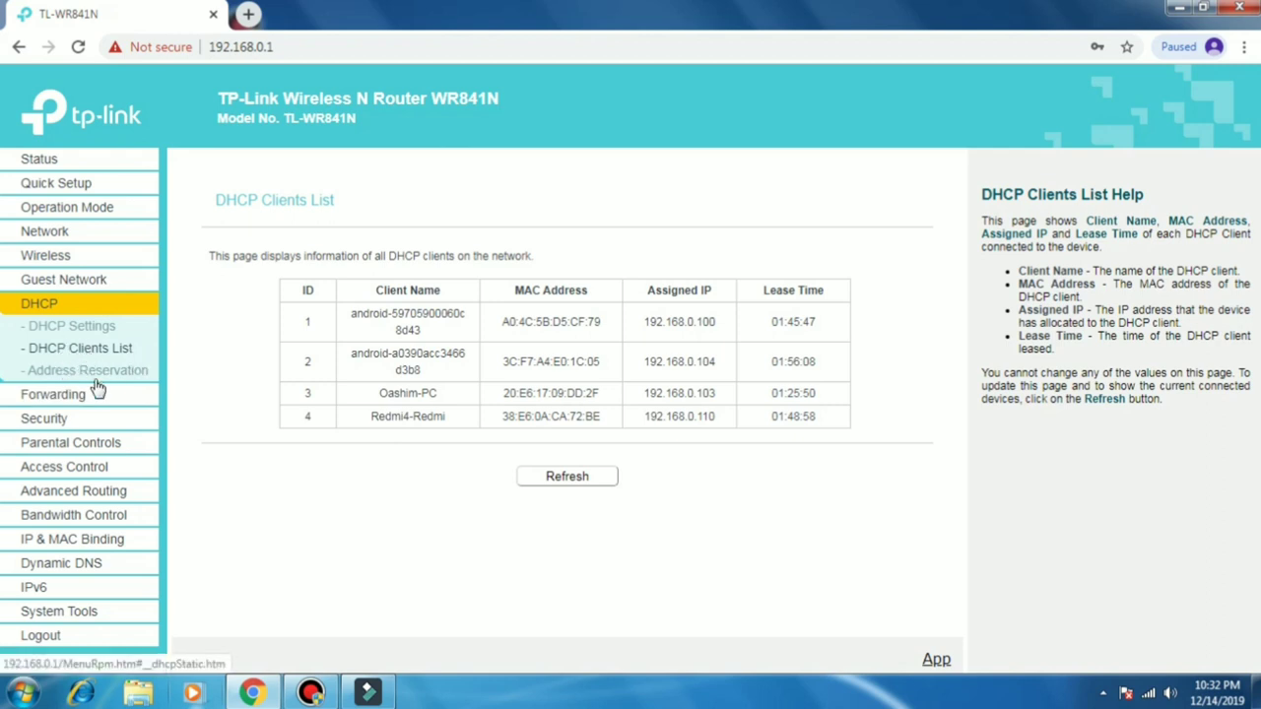
click(83, 474)
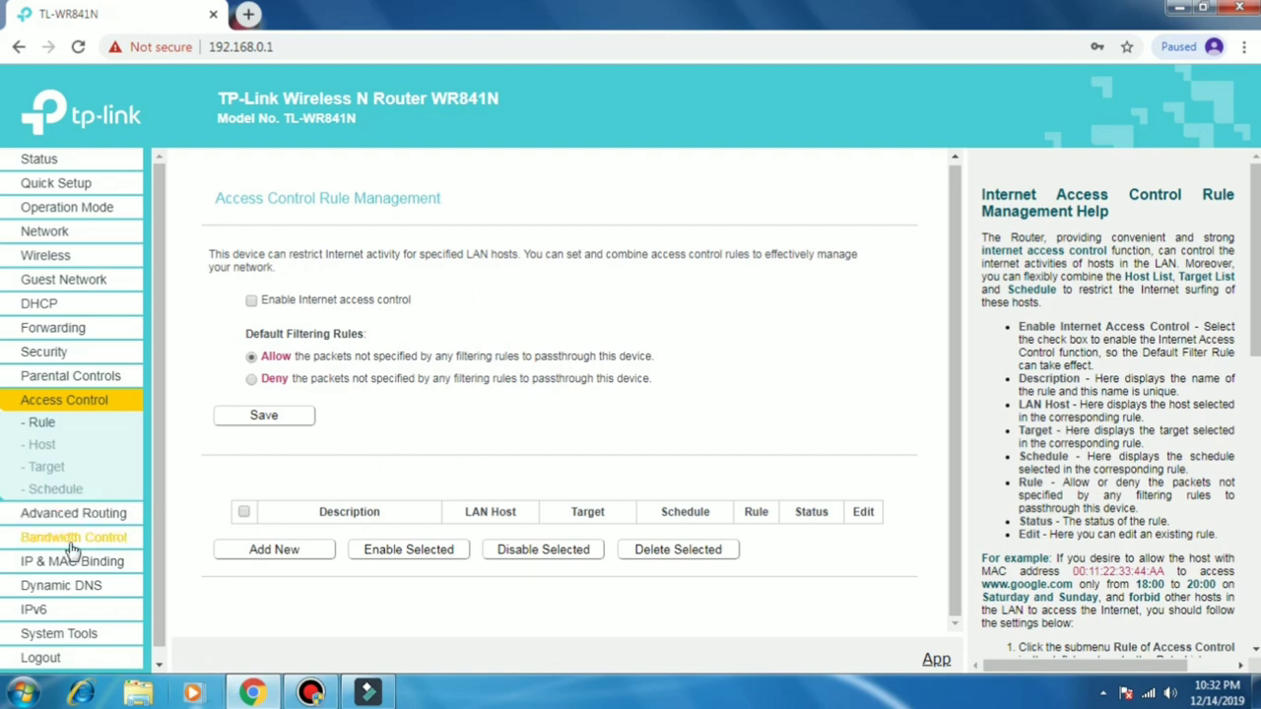
scroll(74, 536, down, 1)
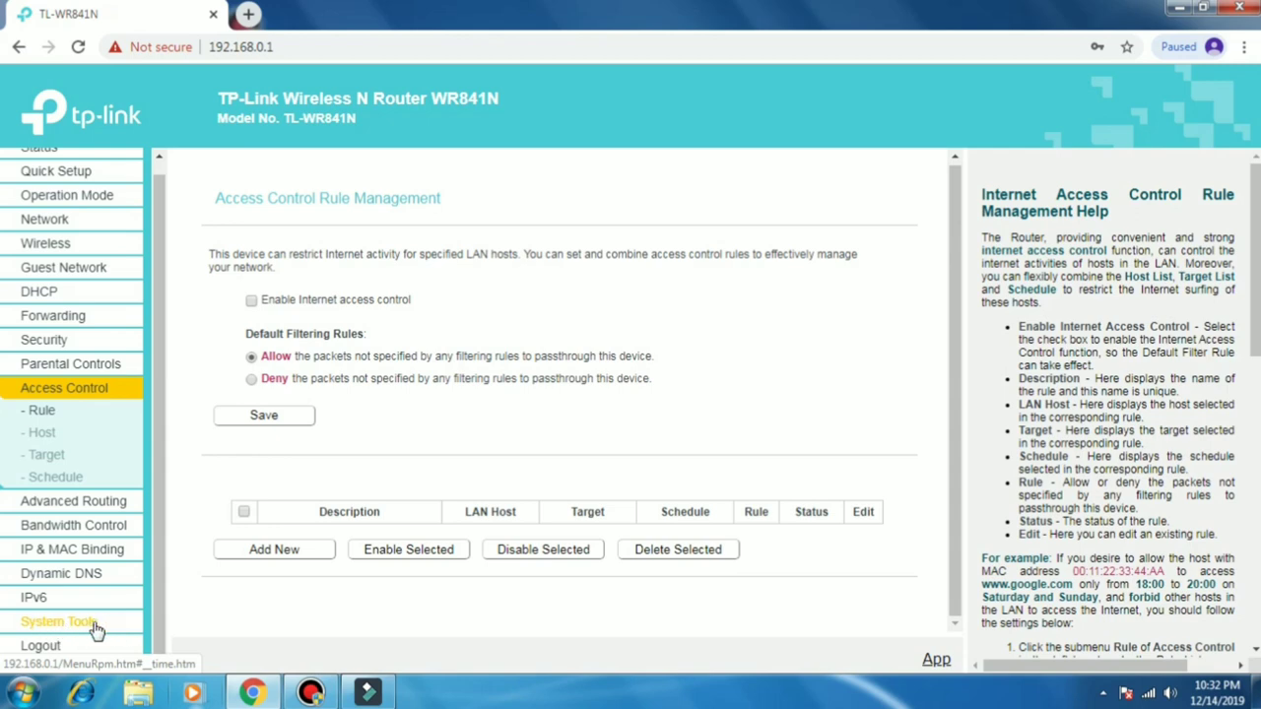
Step: Bring up Bandwidth Control and check its Egress and Ingress Bandwidth fields
click(79, 532)
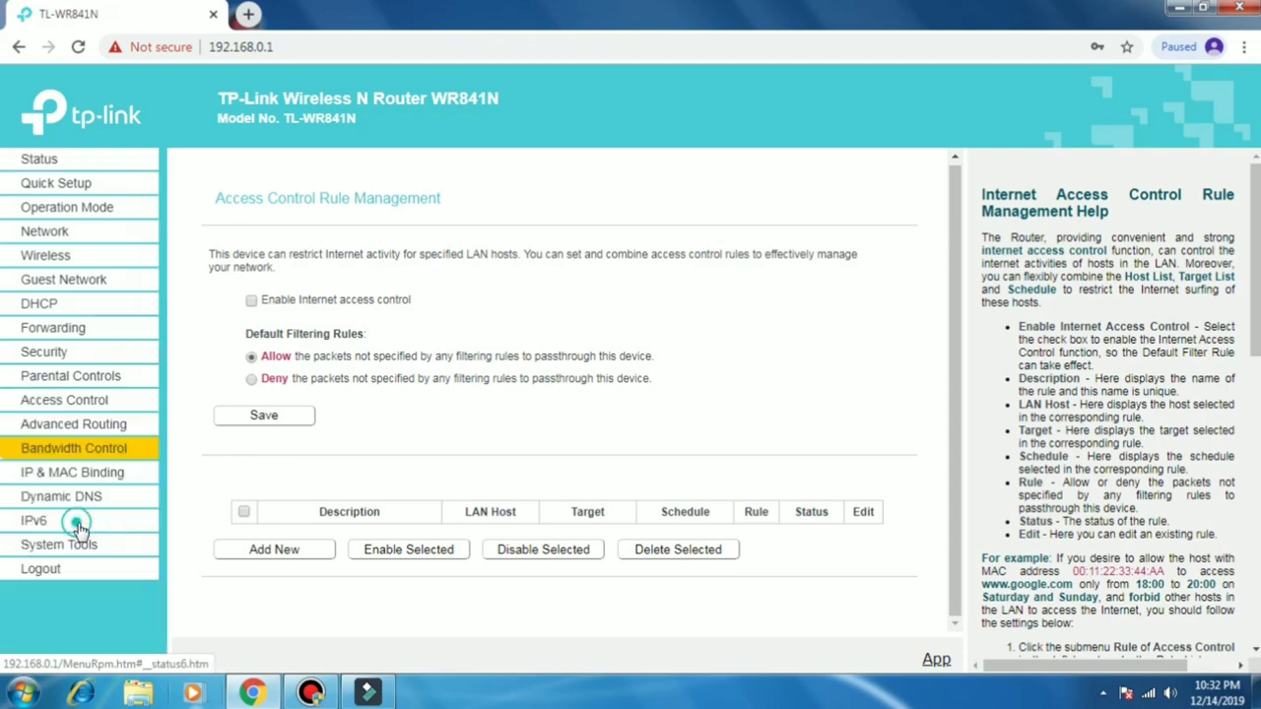
click(513, 294)
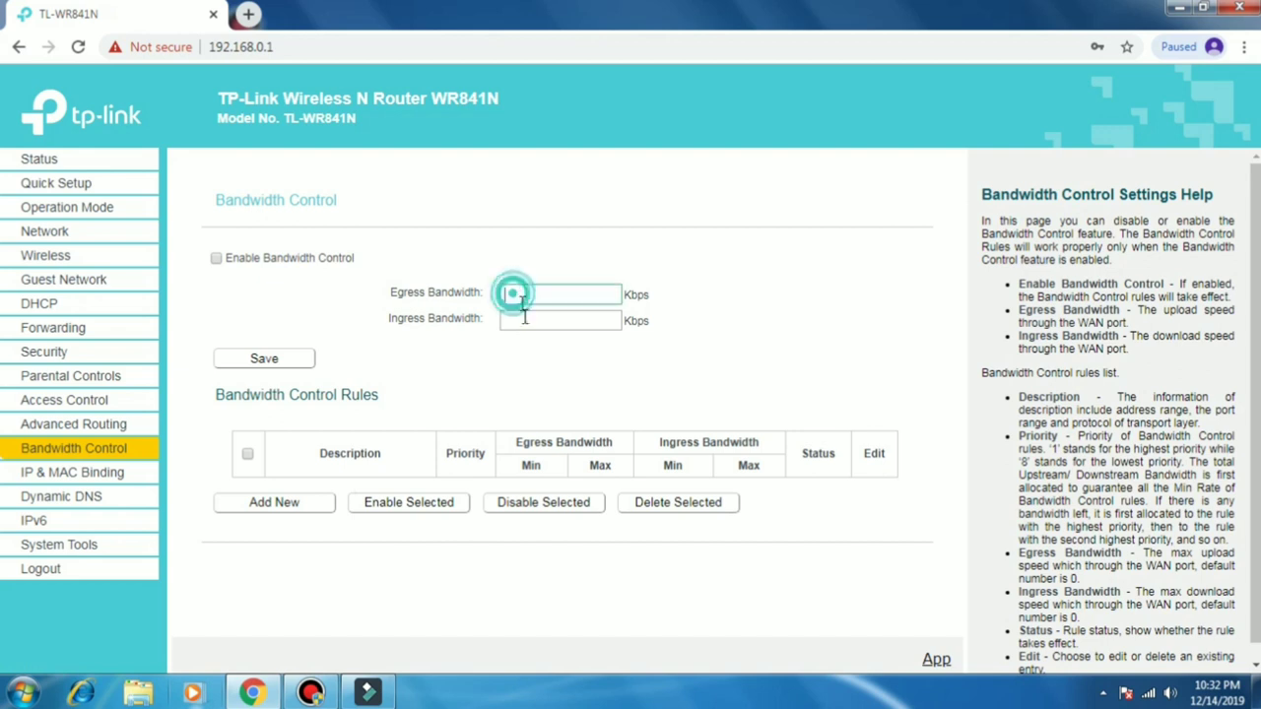
click(523, 321)
click(523, 299)
click(523, 321)
click(517, 293)
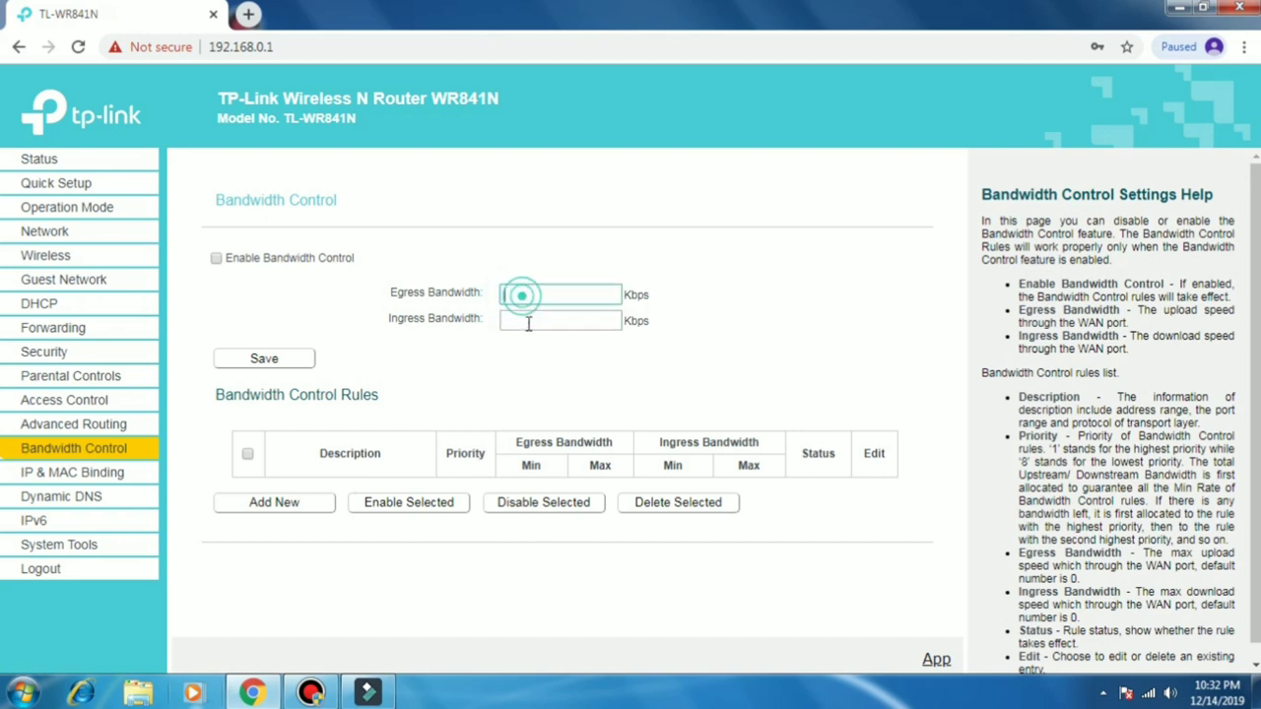
click(523, 321)
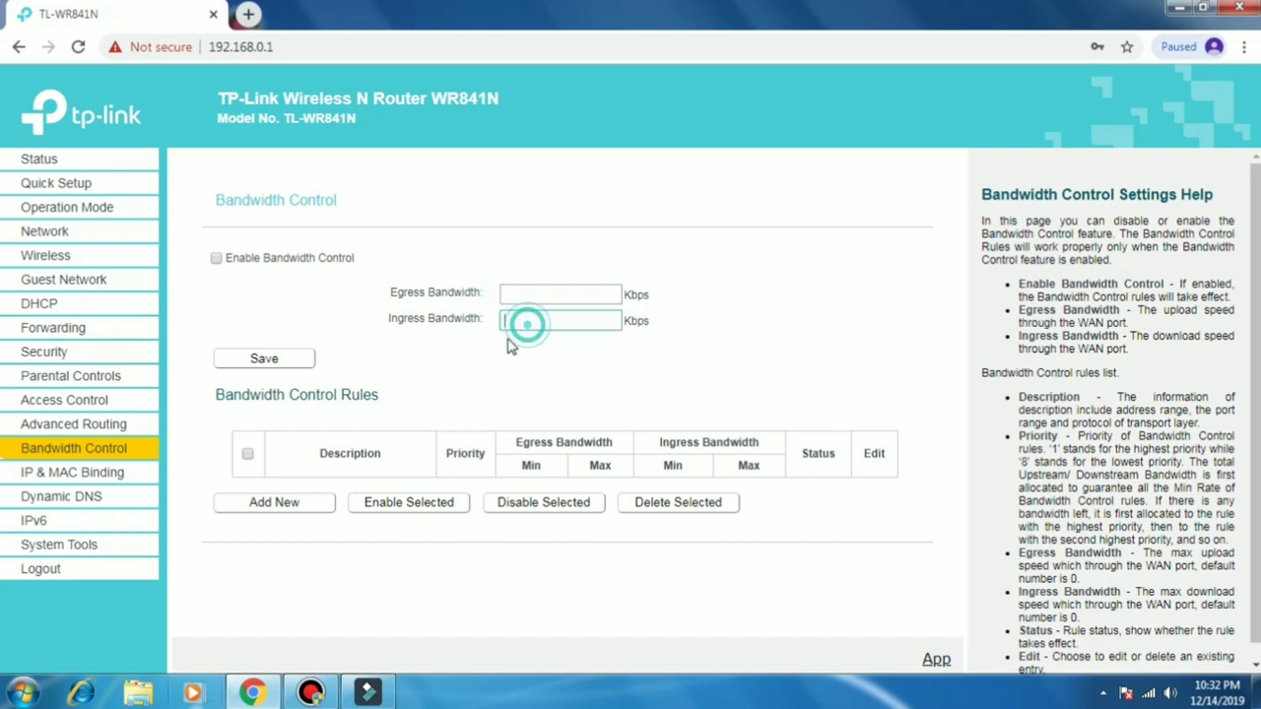
Step: Go to System Tools > Password and begin entering the old user name
click(73, 554)
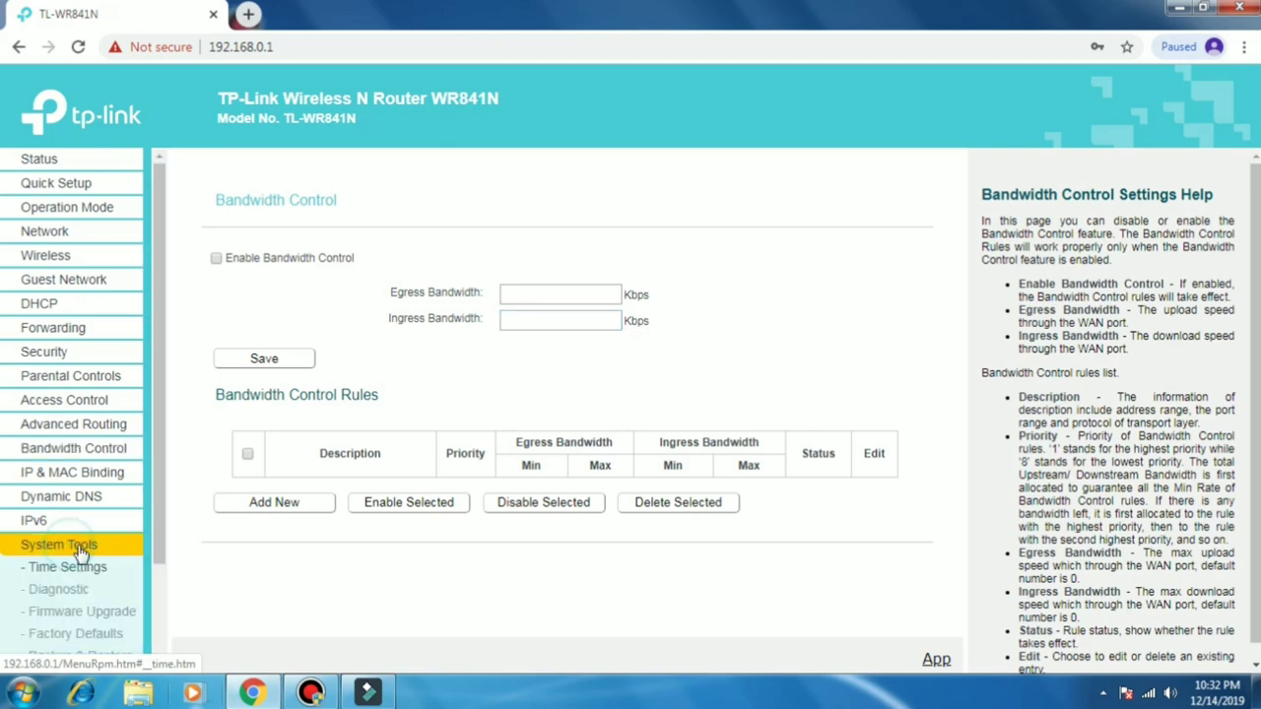
scroll(74, 552, down, 2)
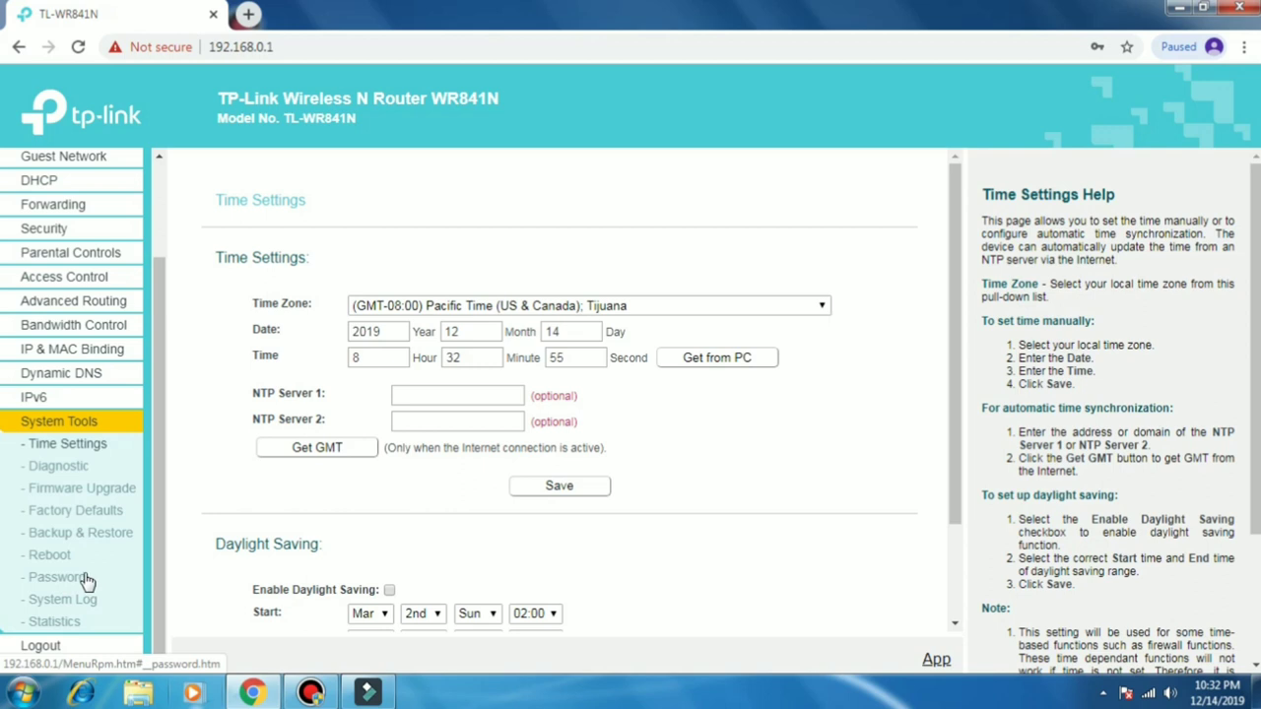
click(61, 579)
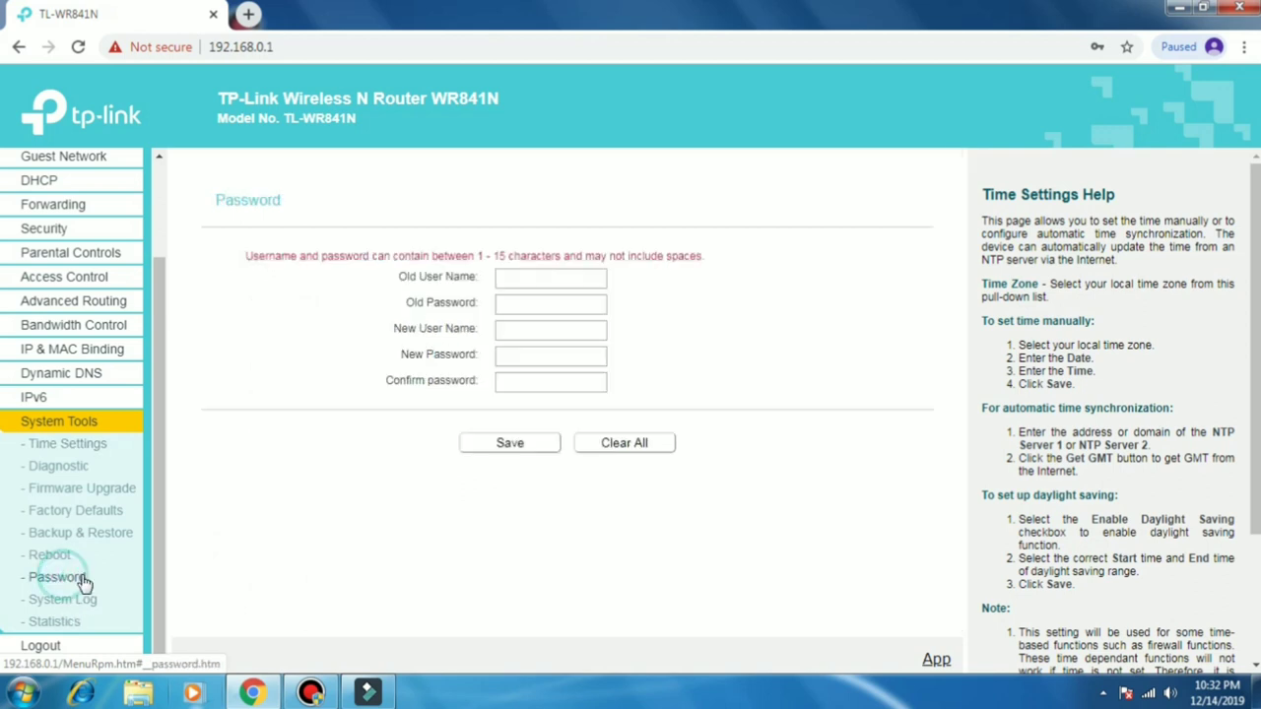
click(521, 278)
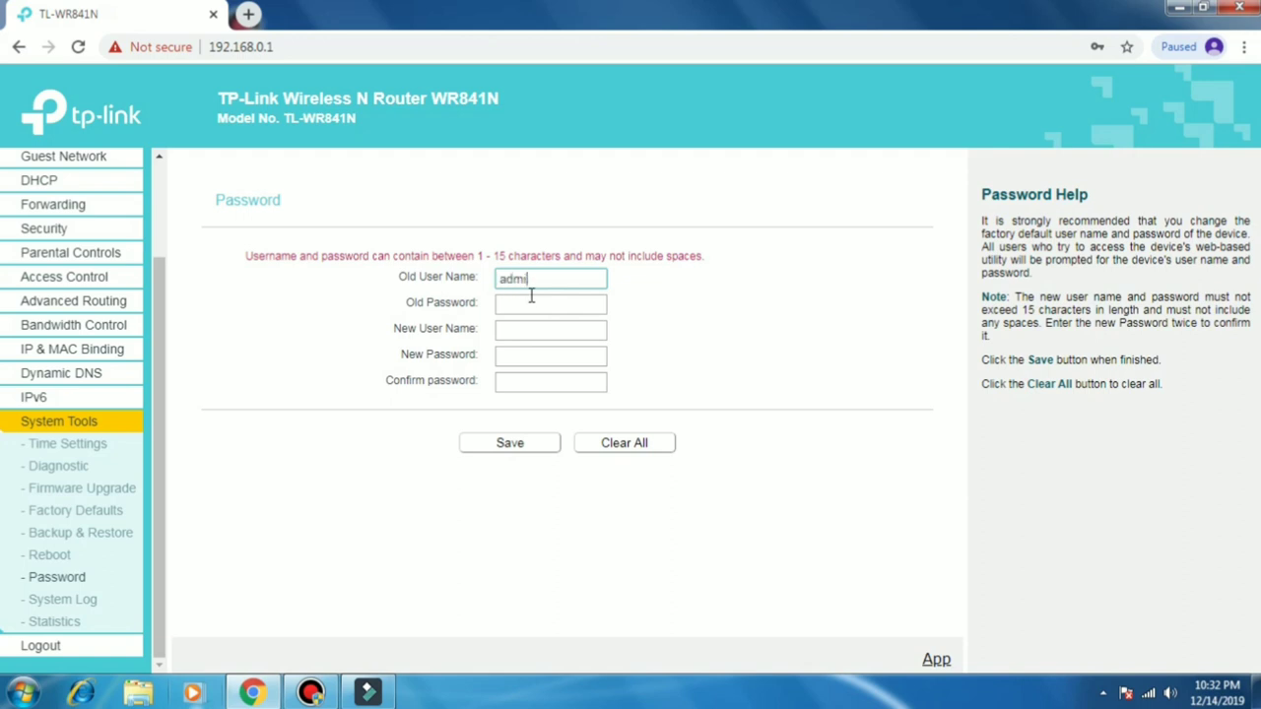
Step: Save new login credentials with user name admin and a new password, dismissing Chrome's update prompt
click(531, 297)
key(Tab)
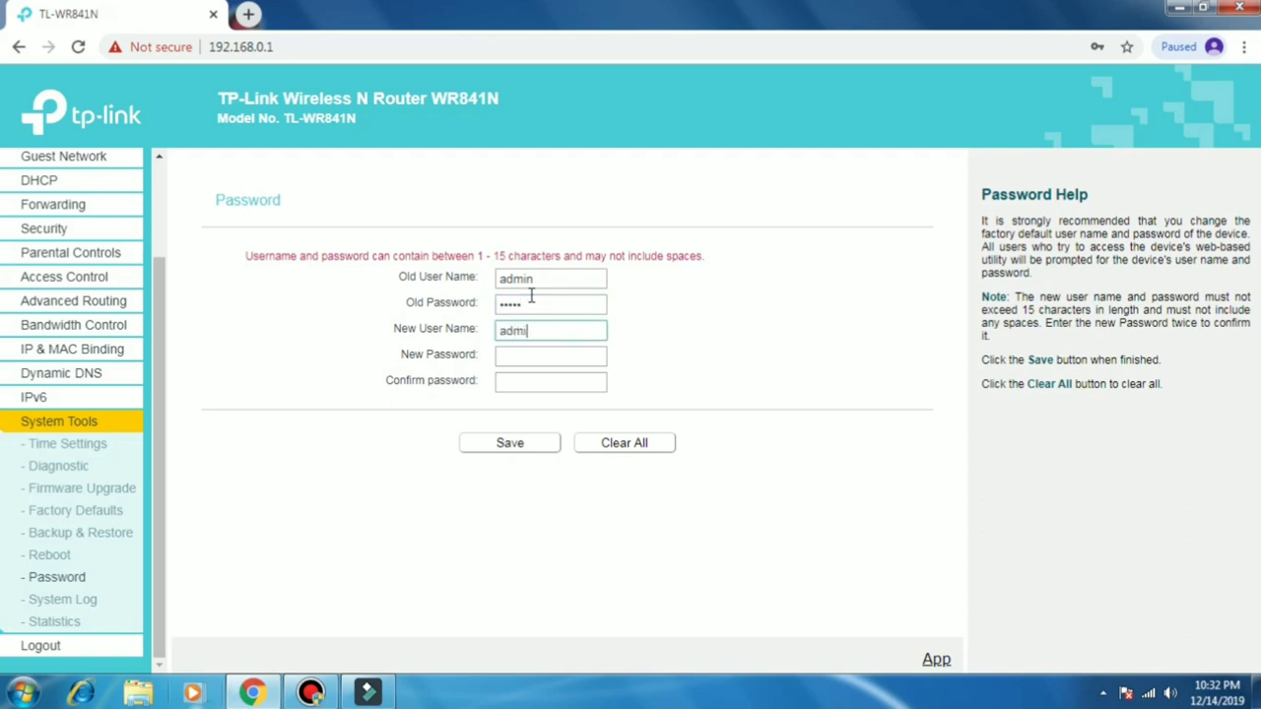
key(Tab)
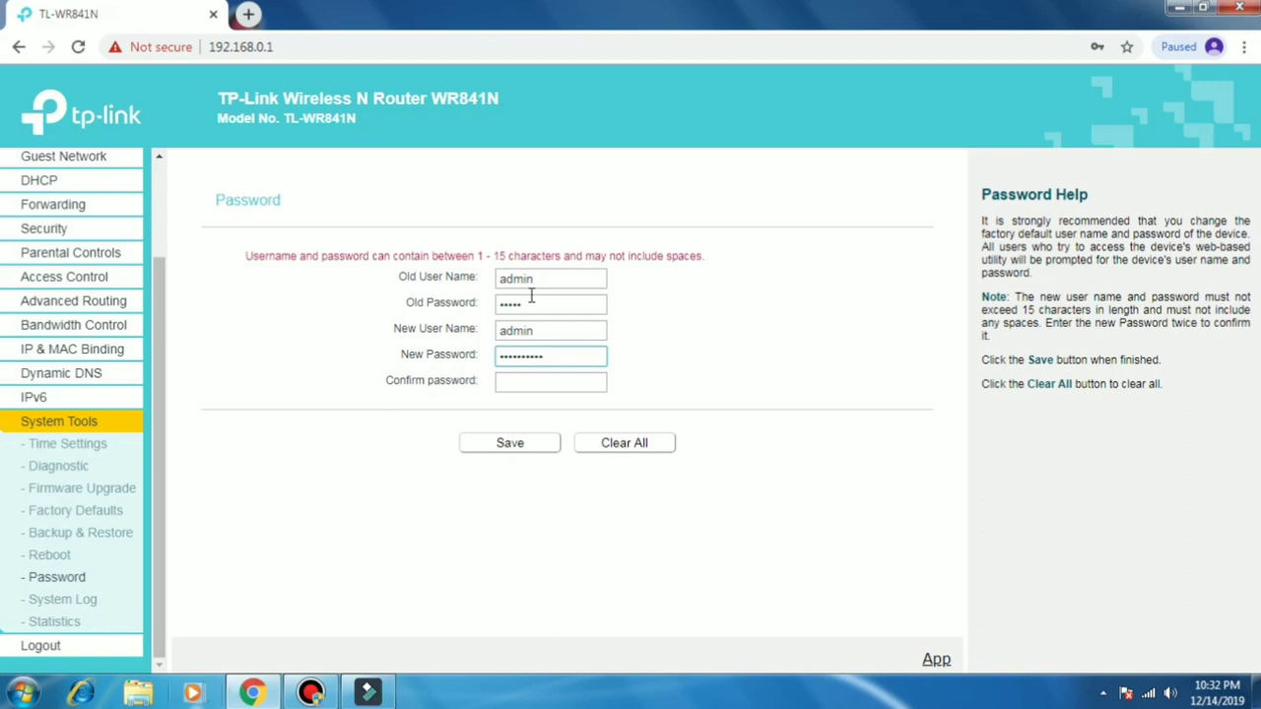
key(Tab)
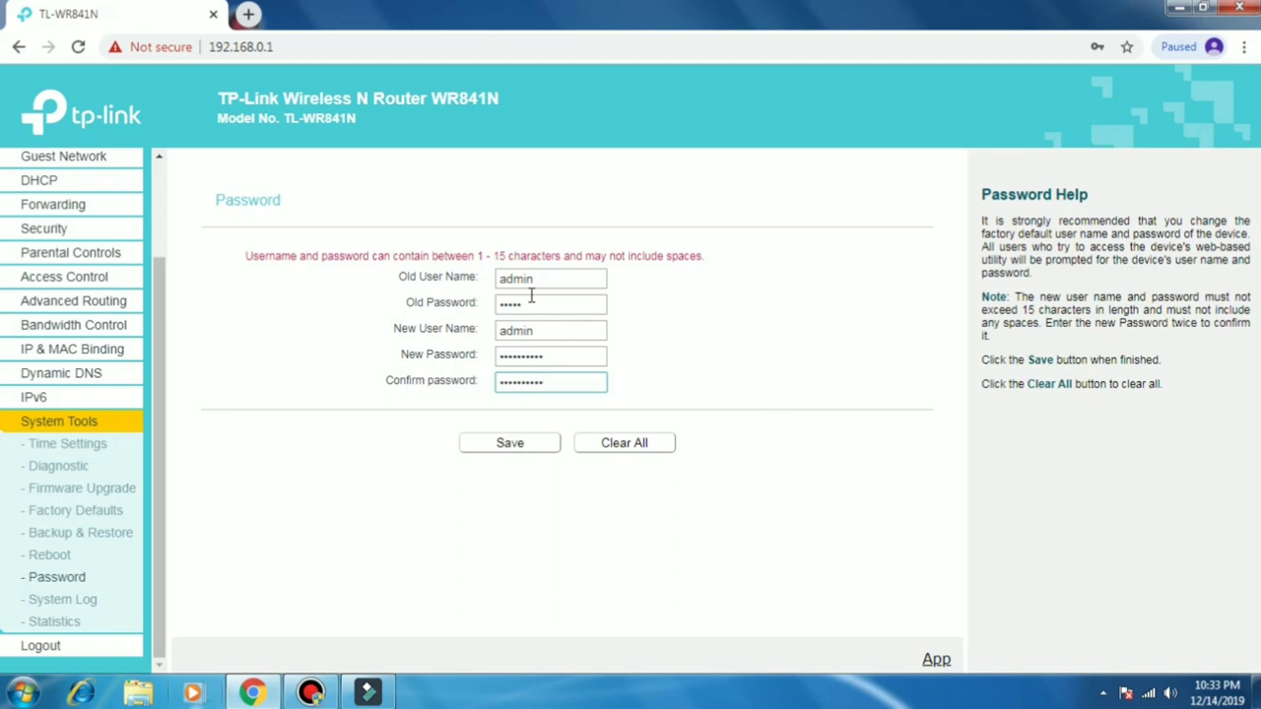
click(509, 450)
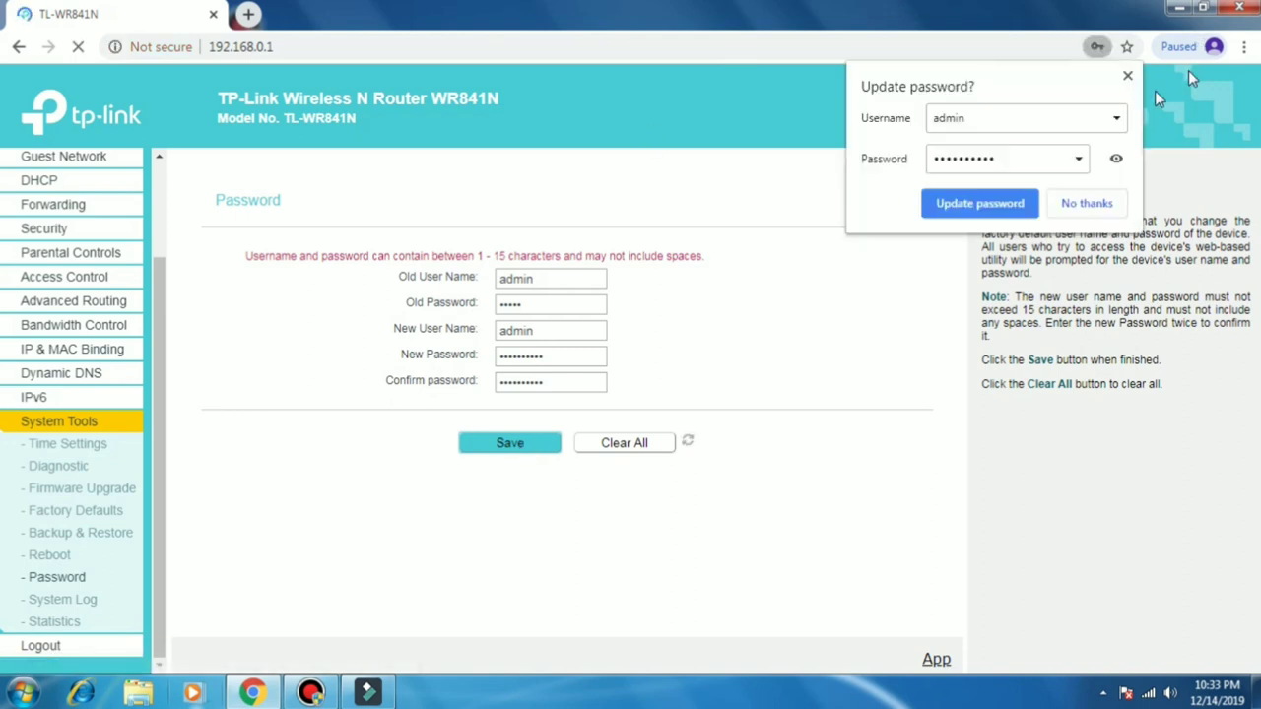
click(1126, 79)
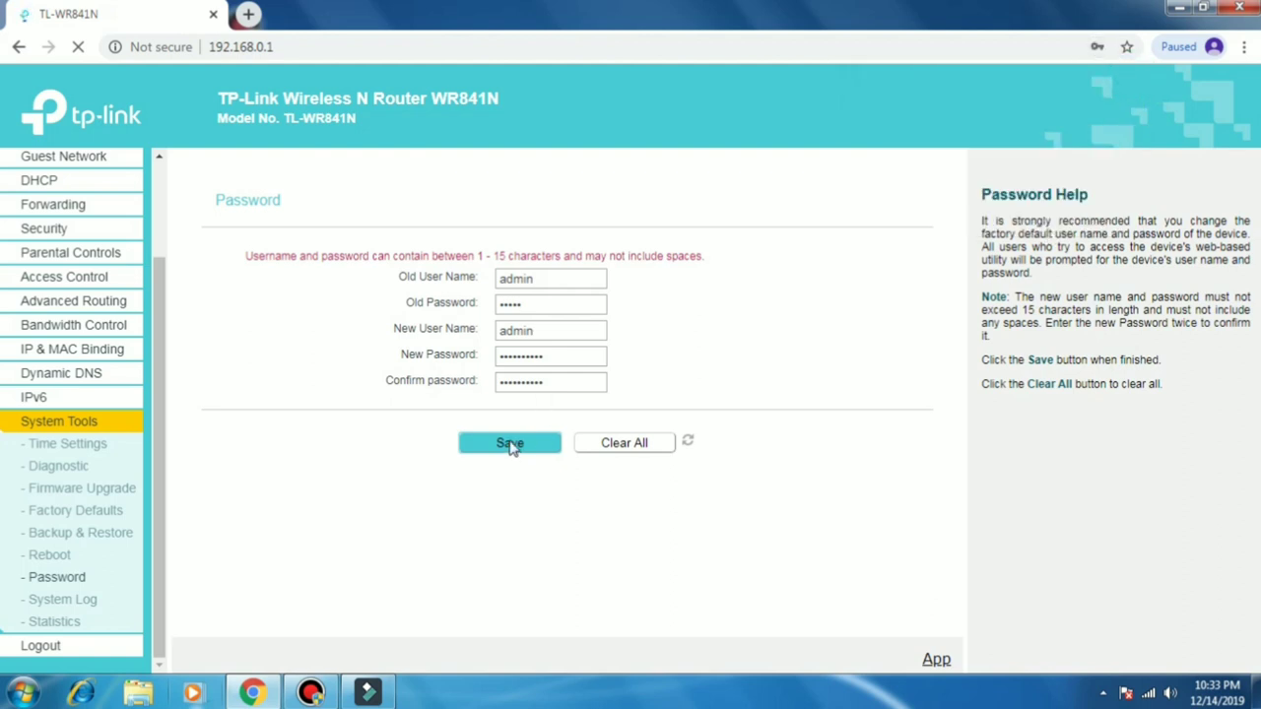
click(510, 442)
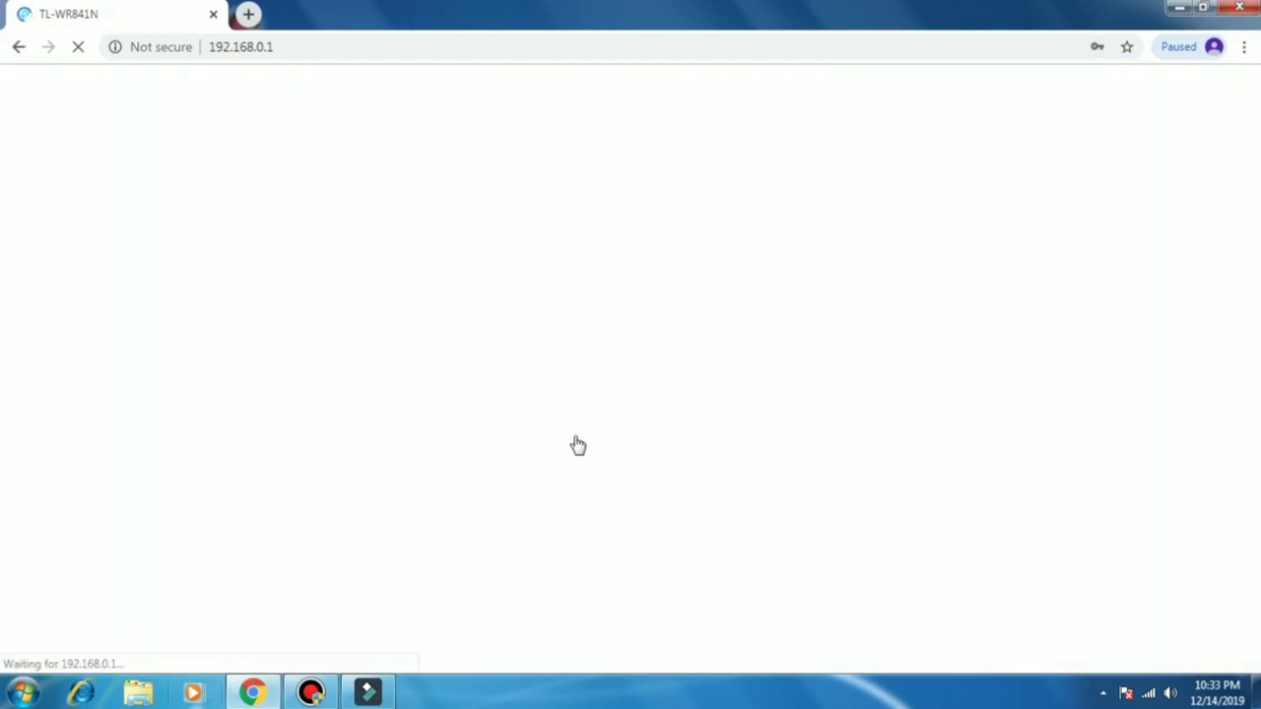
Step: Log back in as admin using the new password
click(625, 376)
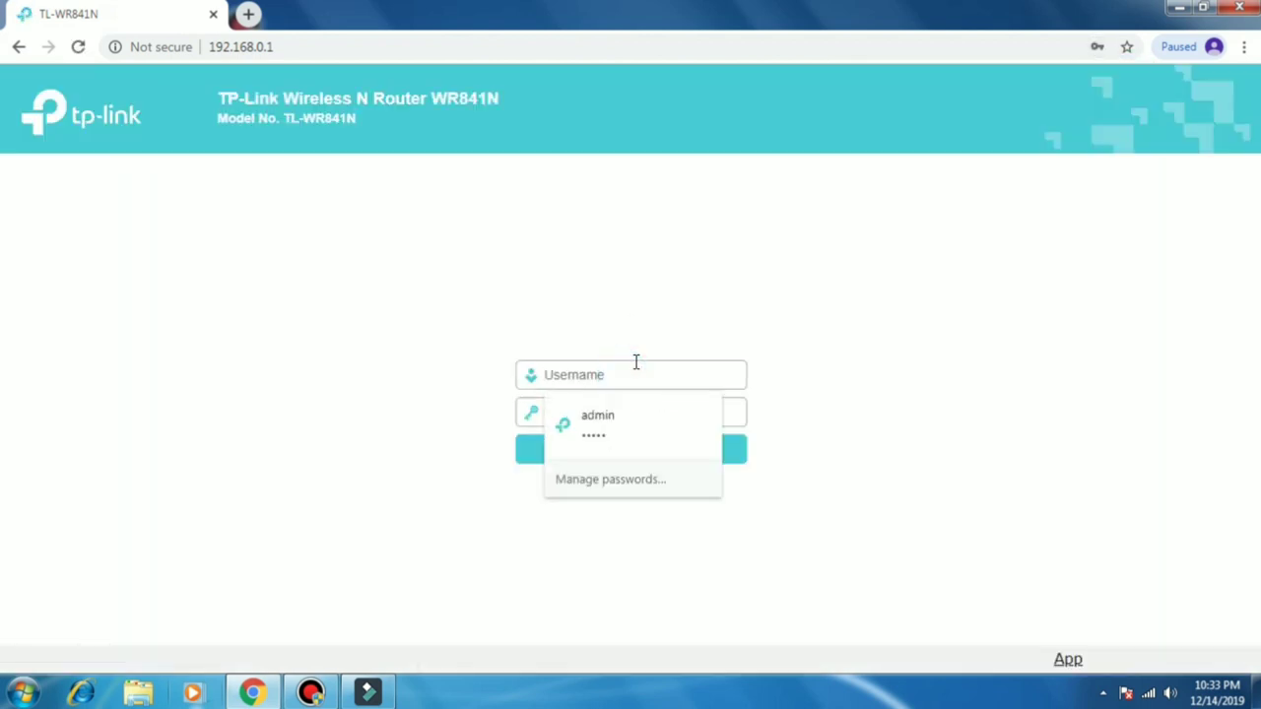
text(admin)
key(Tab)
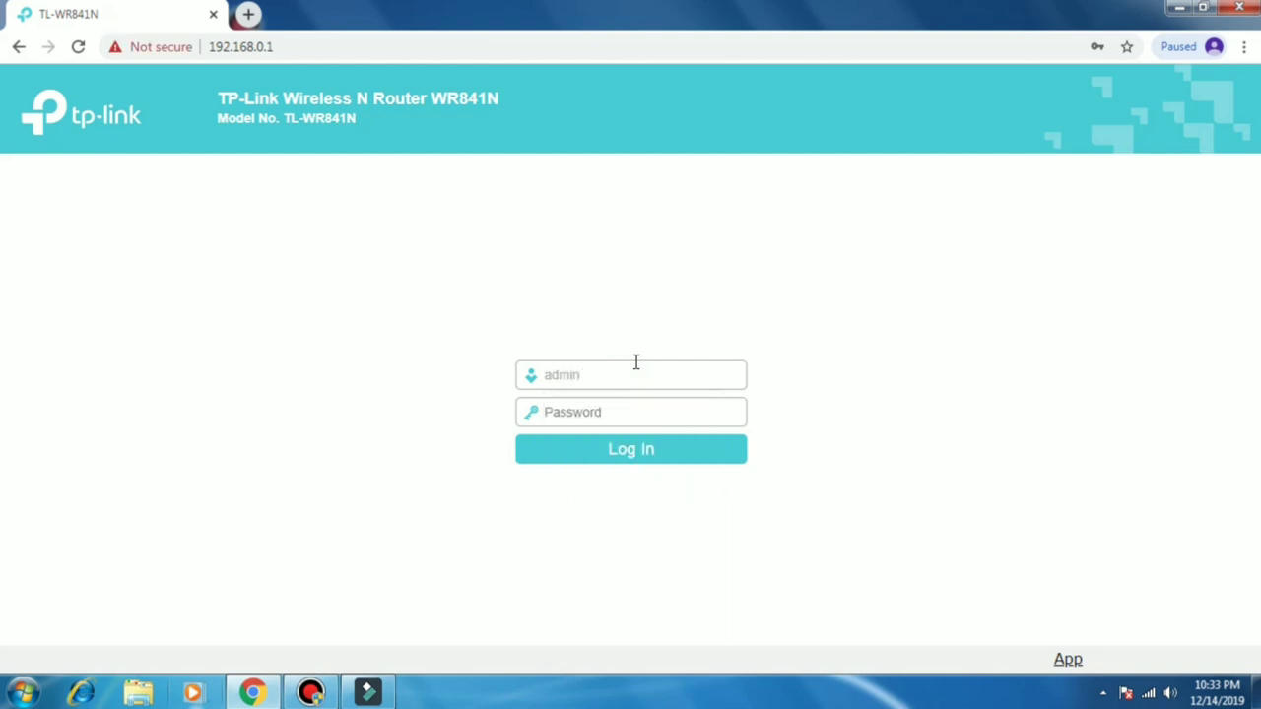
text(a)
key(Return)
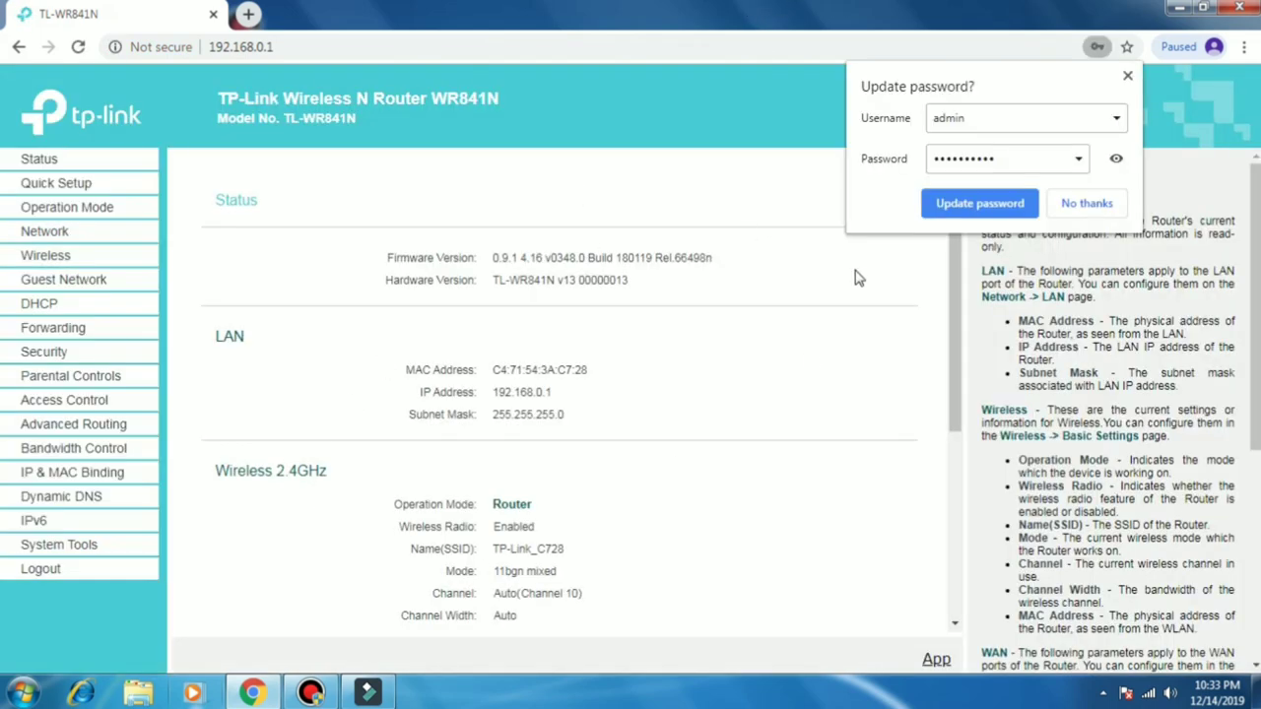
Step: Dismiss the password-update prompt and review the Status page's WAN PPPoE connection at 172.16.15.200
click(981, 204)
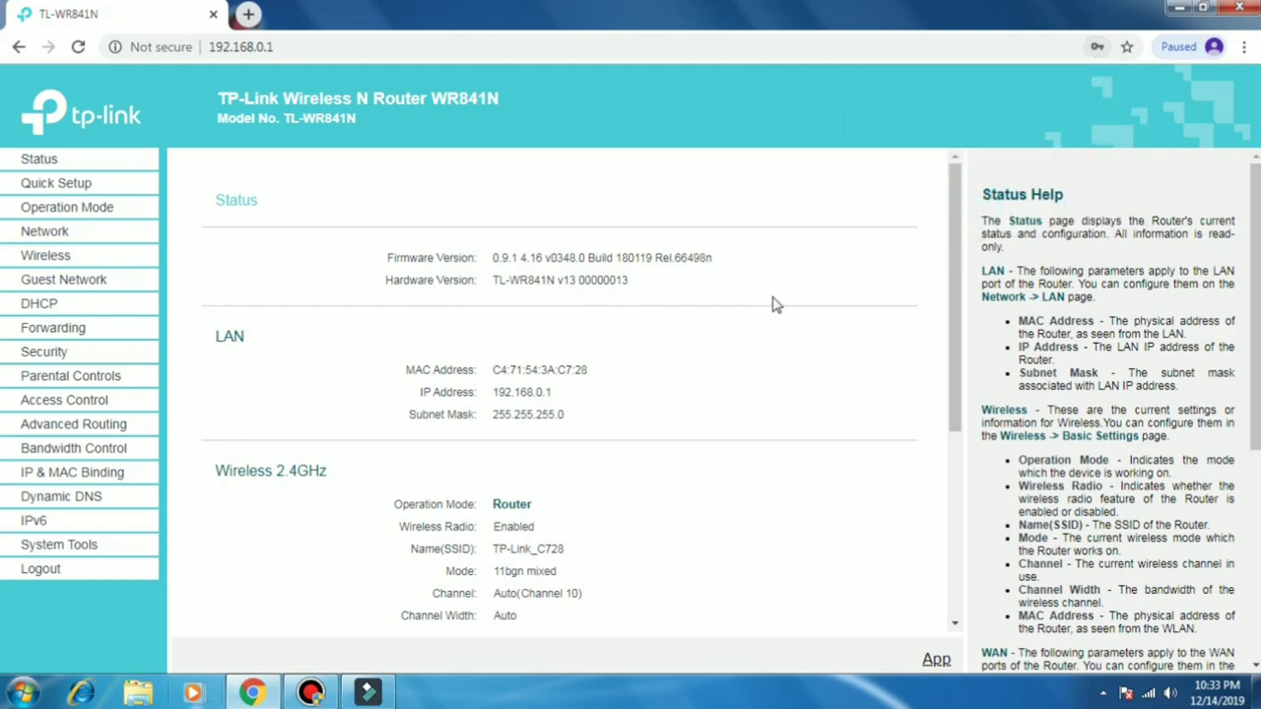
scroll(463, 395, down, 3)
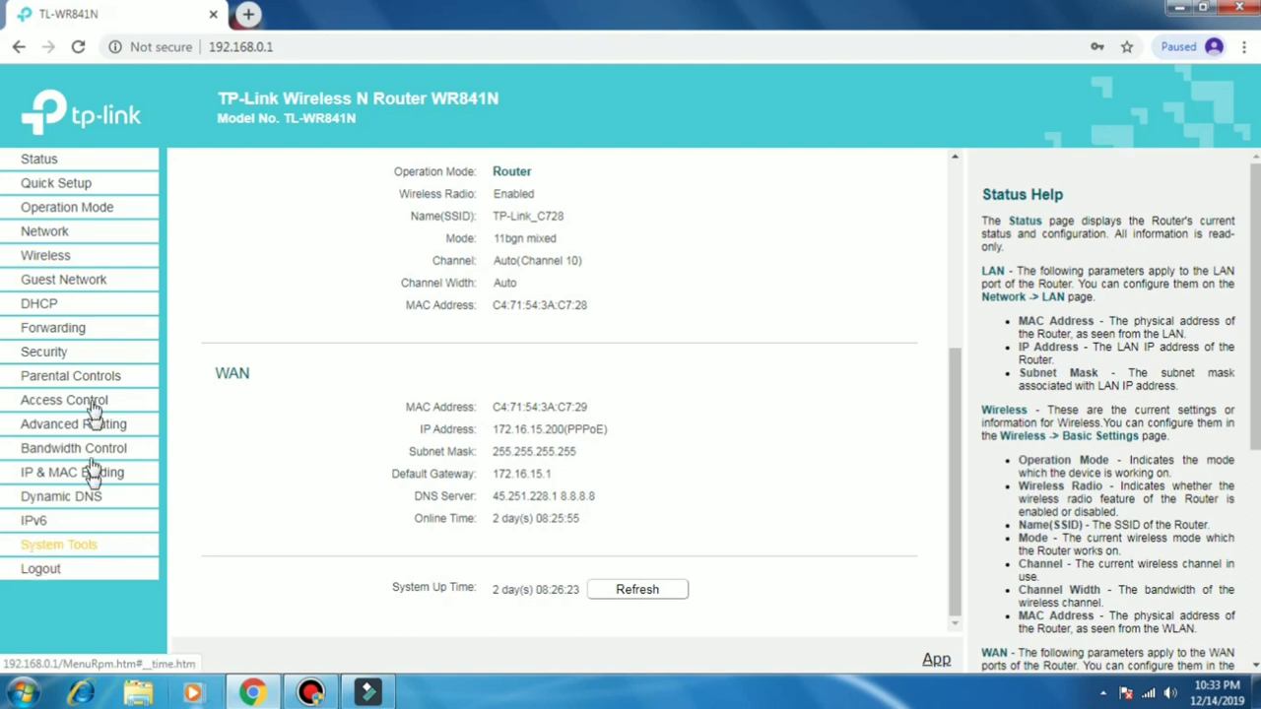
scroll(217, 443, up, 2)
scroll(223, 446, up, 2)
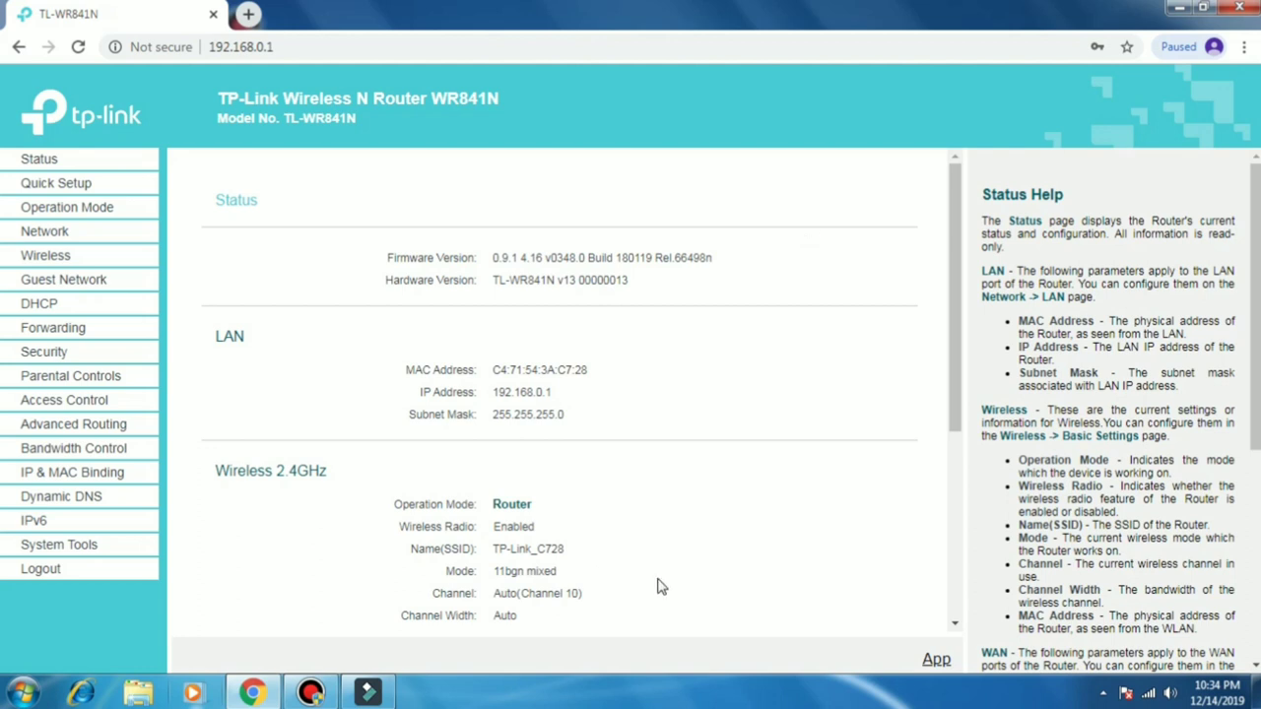
scroll(631, 251, down, 2)
scroll(623, 367, down, 2)
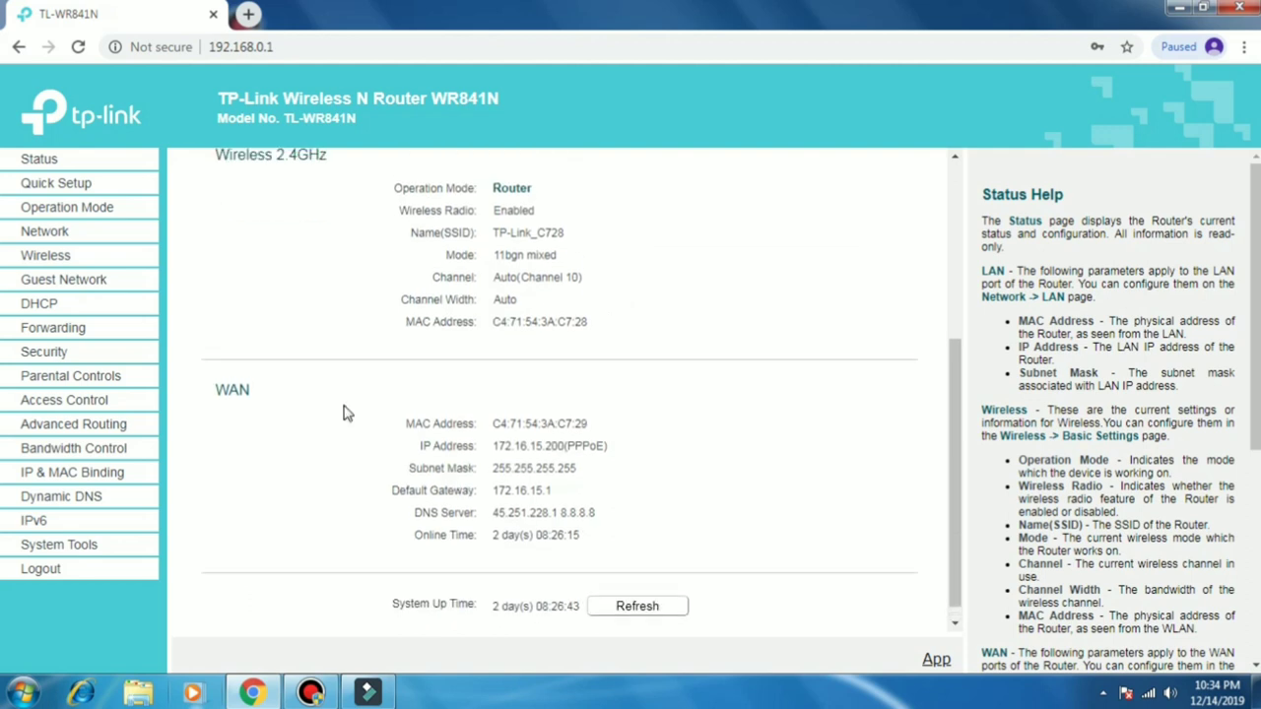
scroll(344, 416, up, 5)
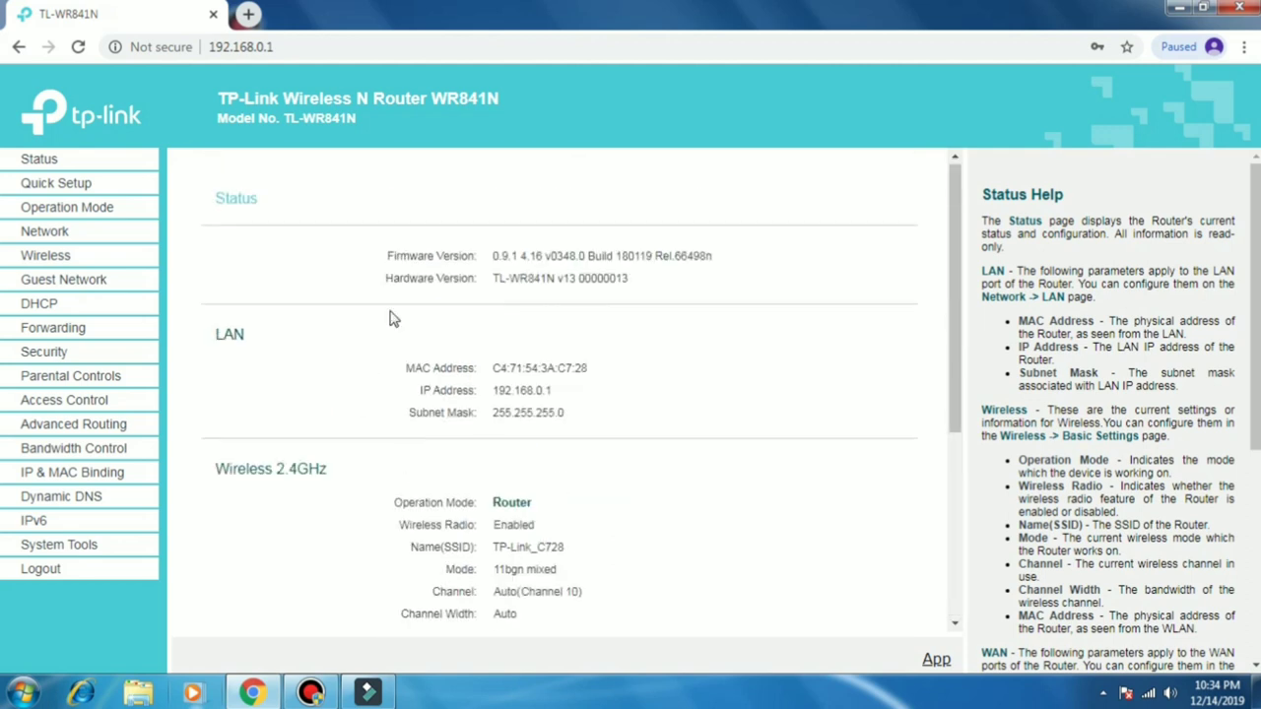
Step: Log out of the router admin, confirm it, then show the hidden system tray icons
click(41, 570)
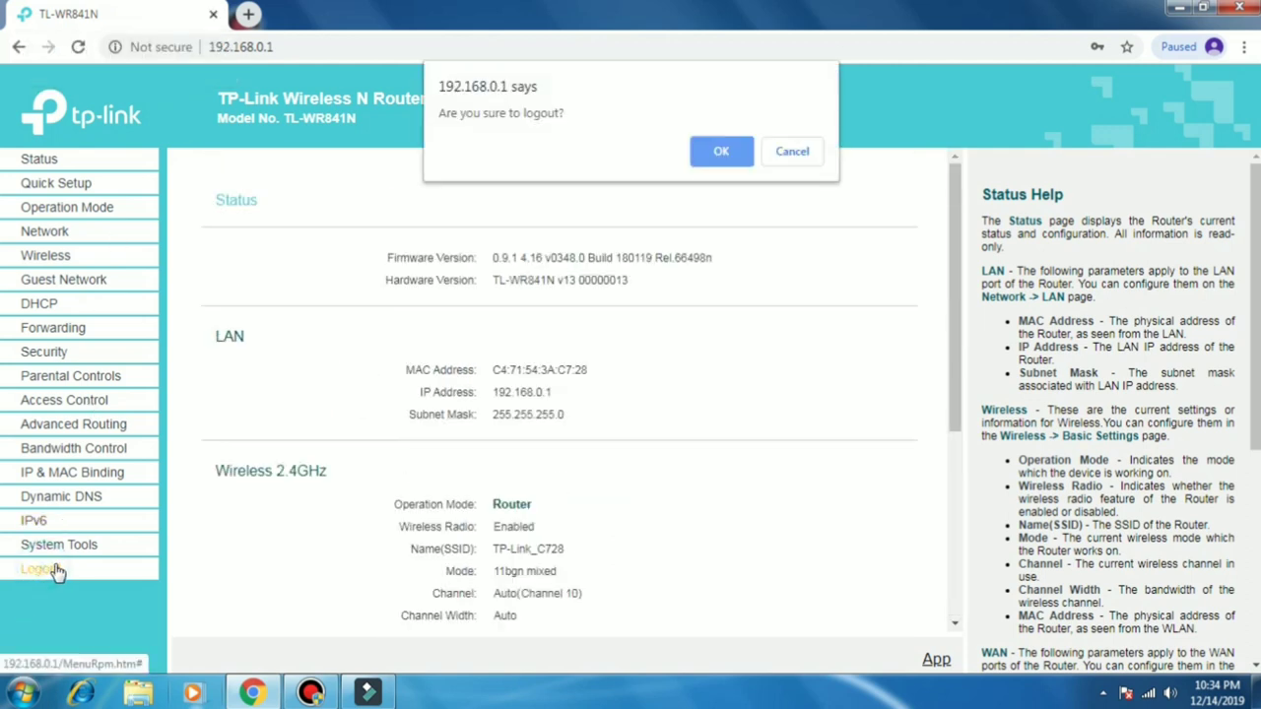
click(721, 151)
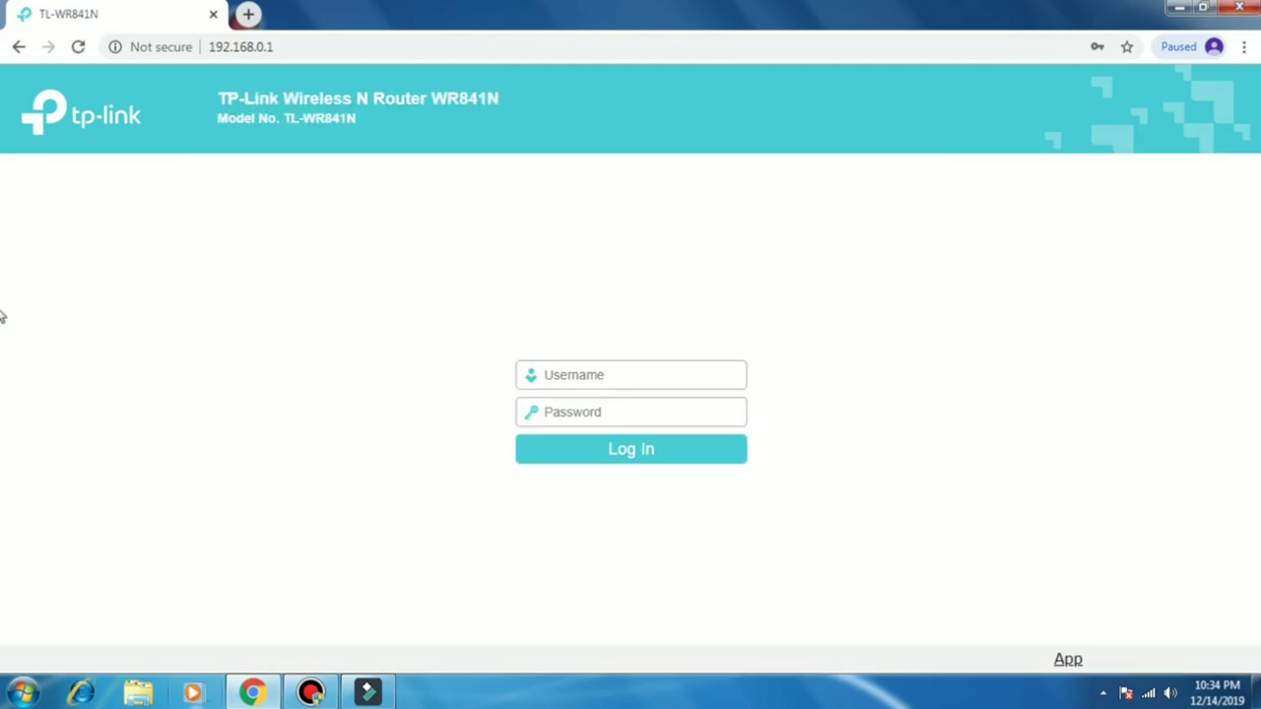
click(1104, 695)
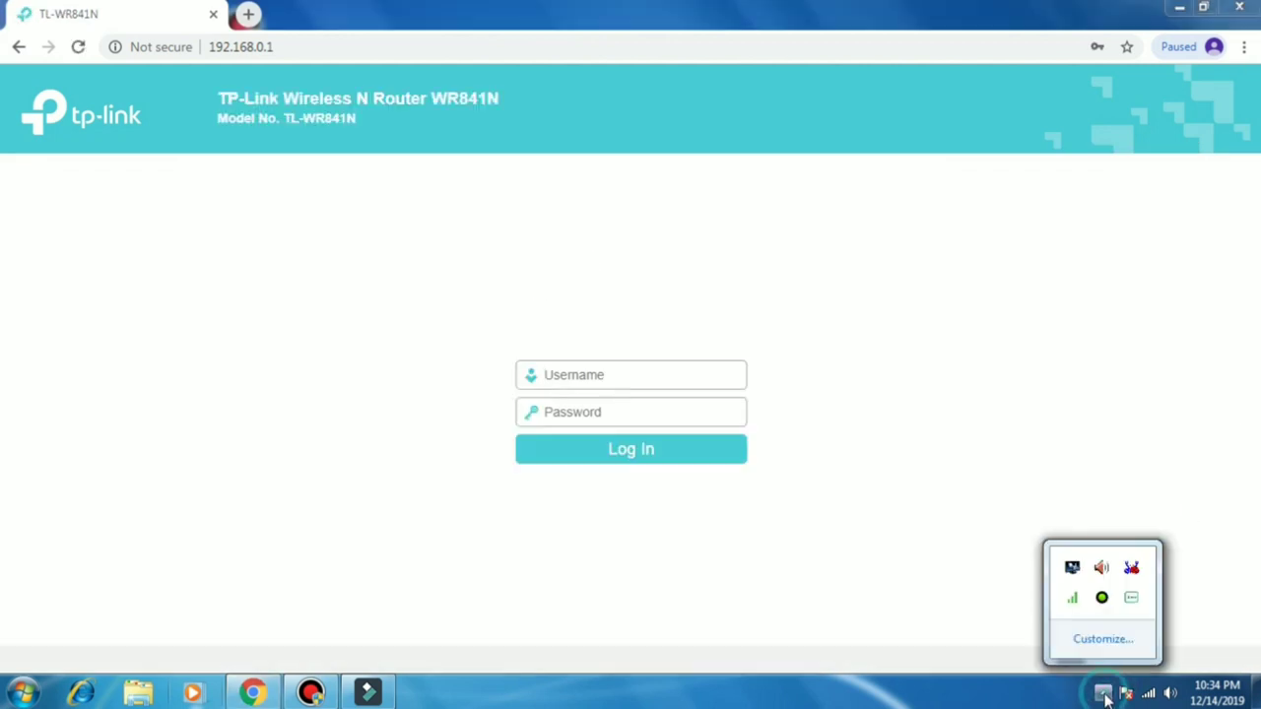